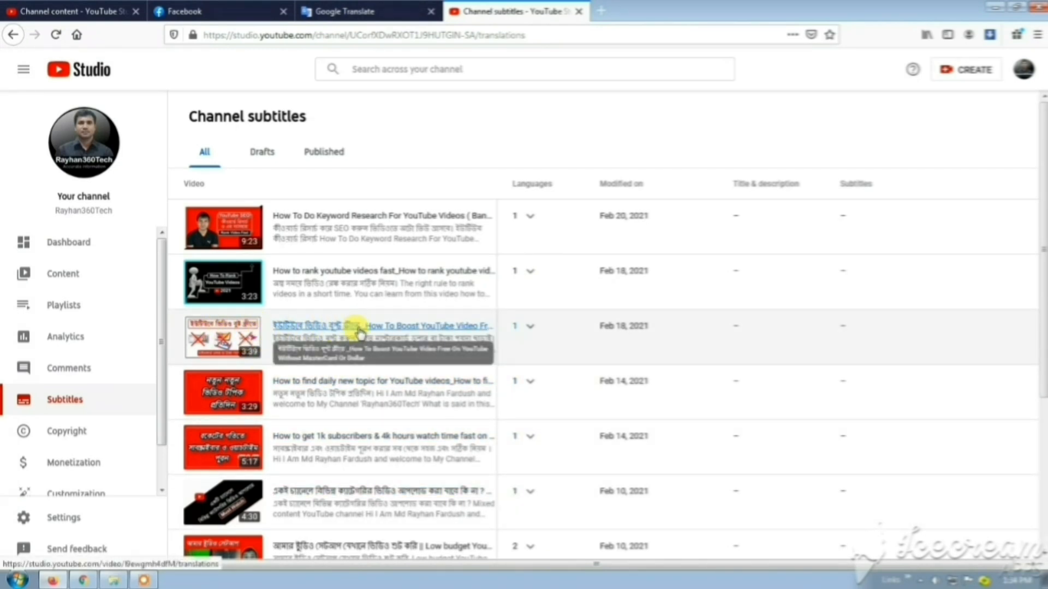
Step: Open the subtitles of the video on boosting YouTube videos for free and add English (United States) as a language
left_click(361, 329)
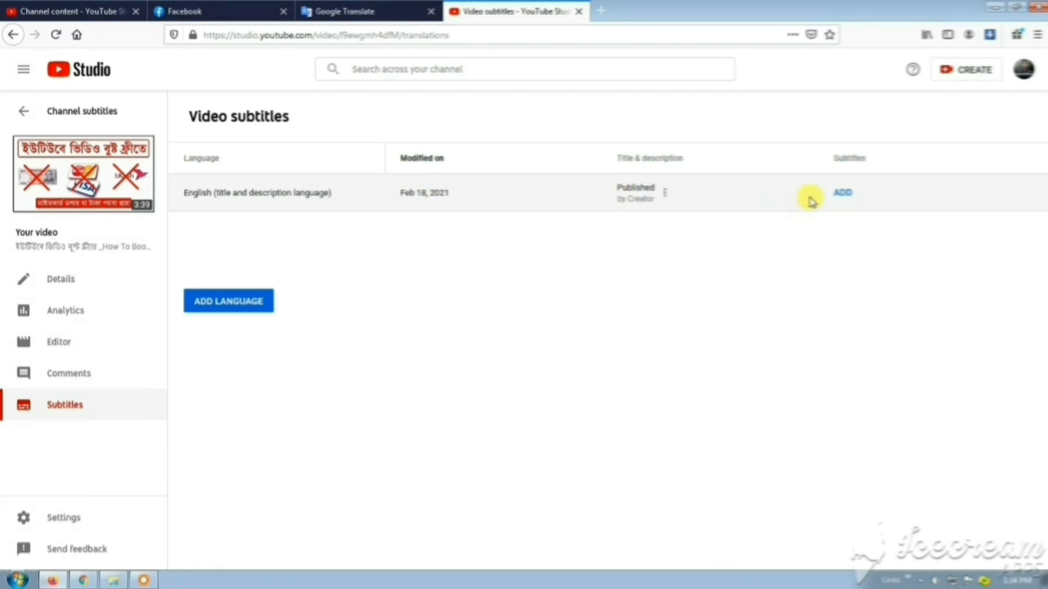
left_click(250, 311)
scroll(392, 287, "down", 10)
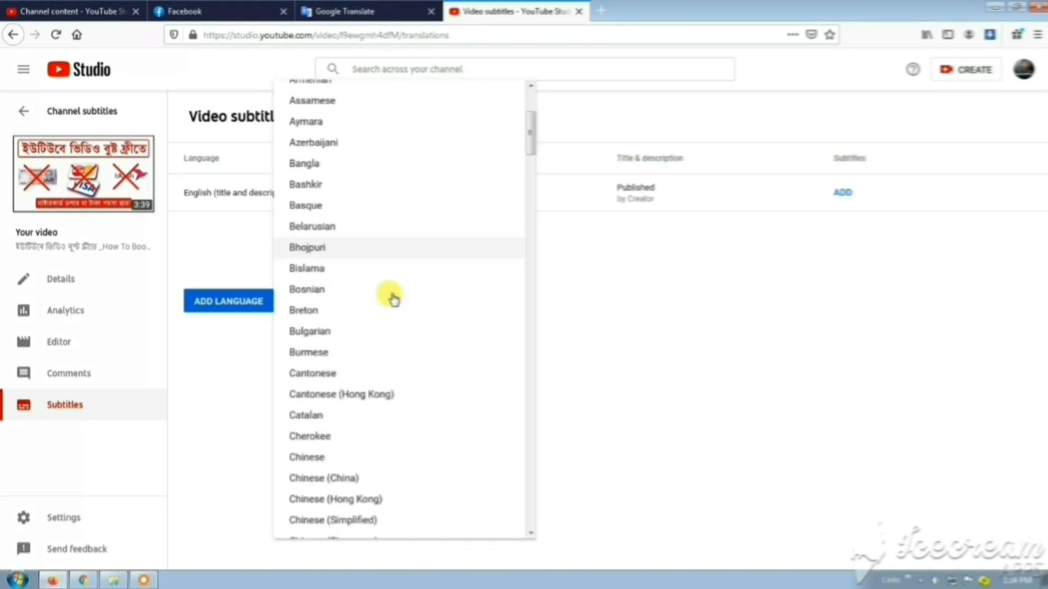
scroll(394, 310, "down", 3)
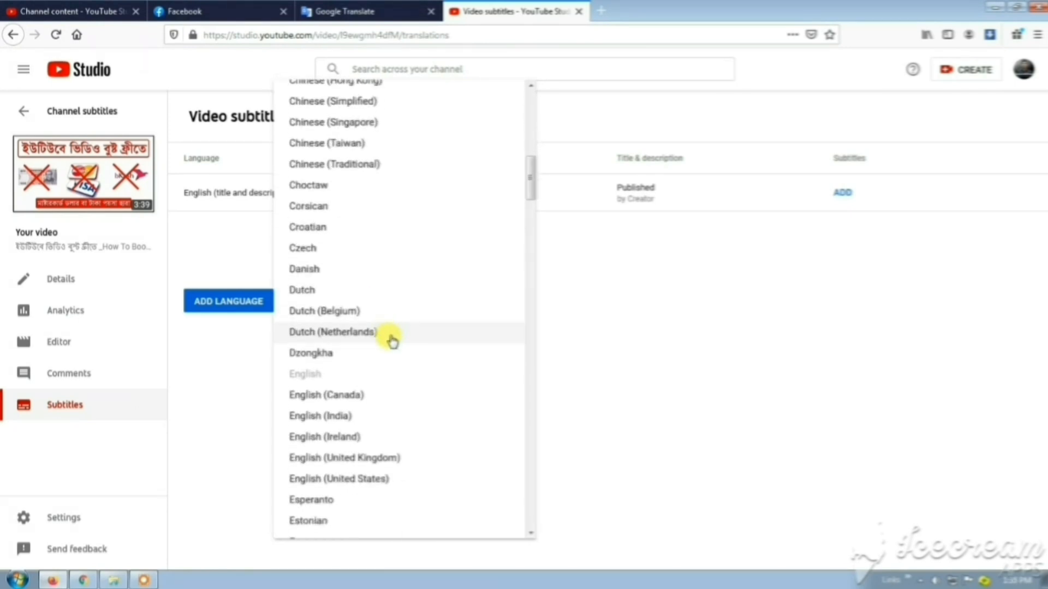
scroll(414, 439, "down", 3)
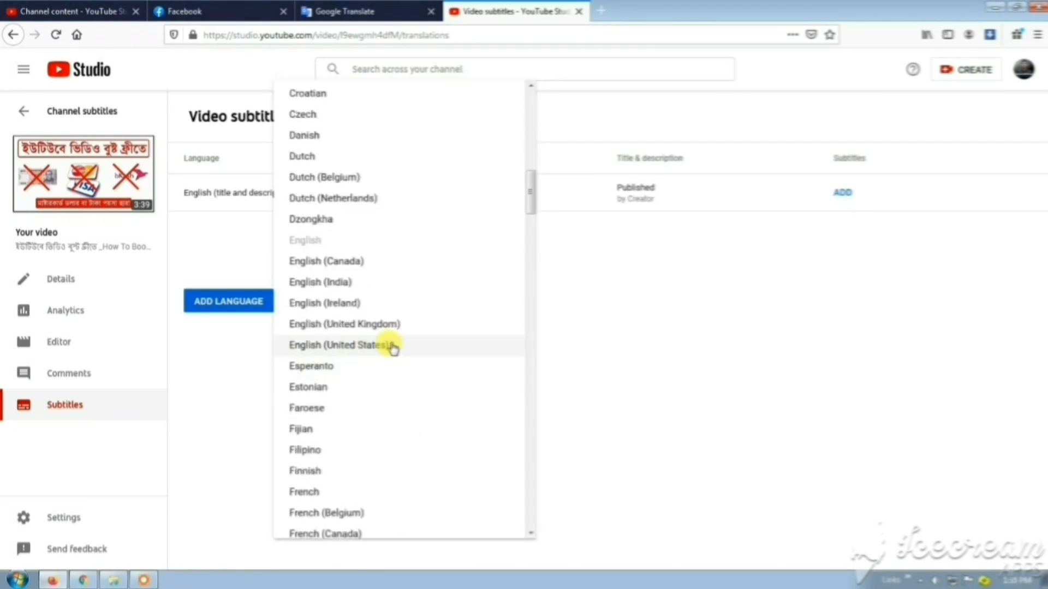
left_click(339, 350)
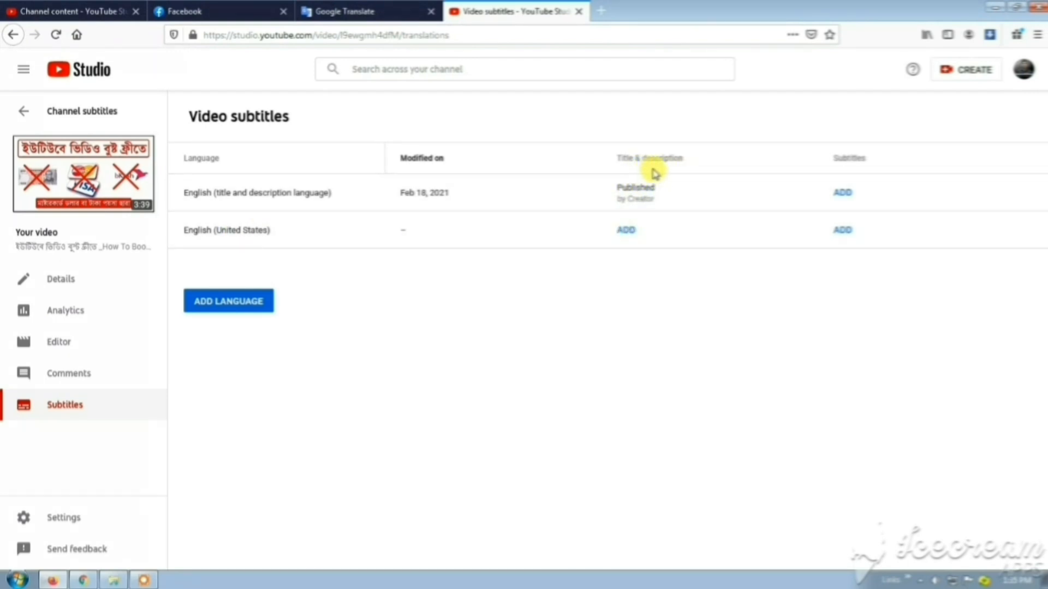
Step: Start the English (United States) title and description, translate the title phrase "ইউটিউবে ভিডিও বুস্ট ফ্রীতে" from Bengali to English in Google Translate, and copy the translation
left_click(627, 231)
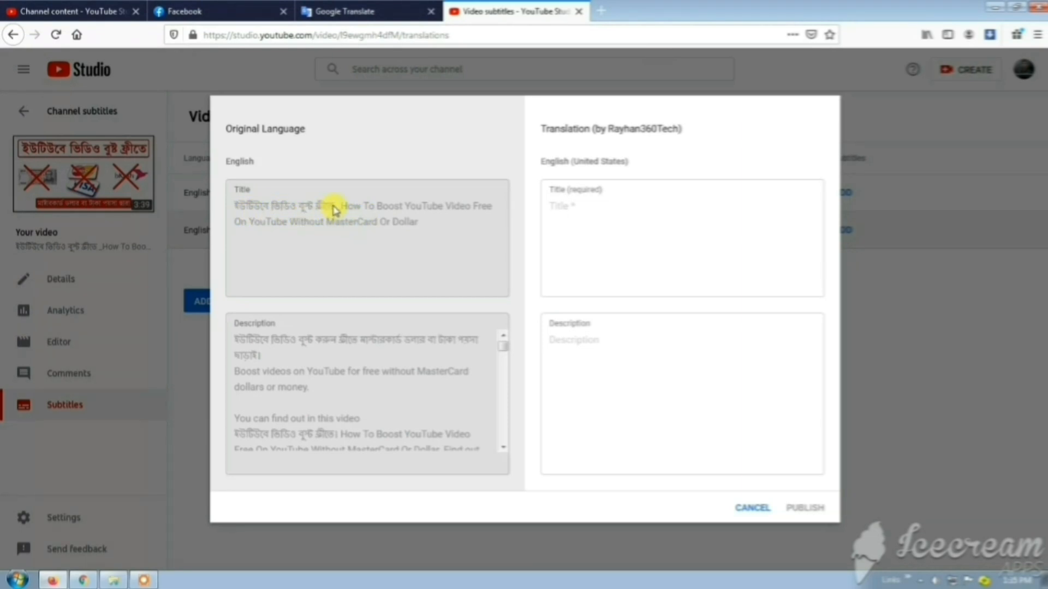
left_click_drag(306, 212, 247, 213)
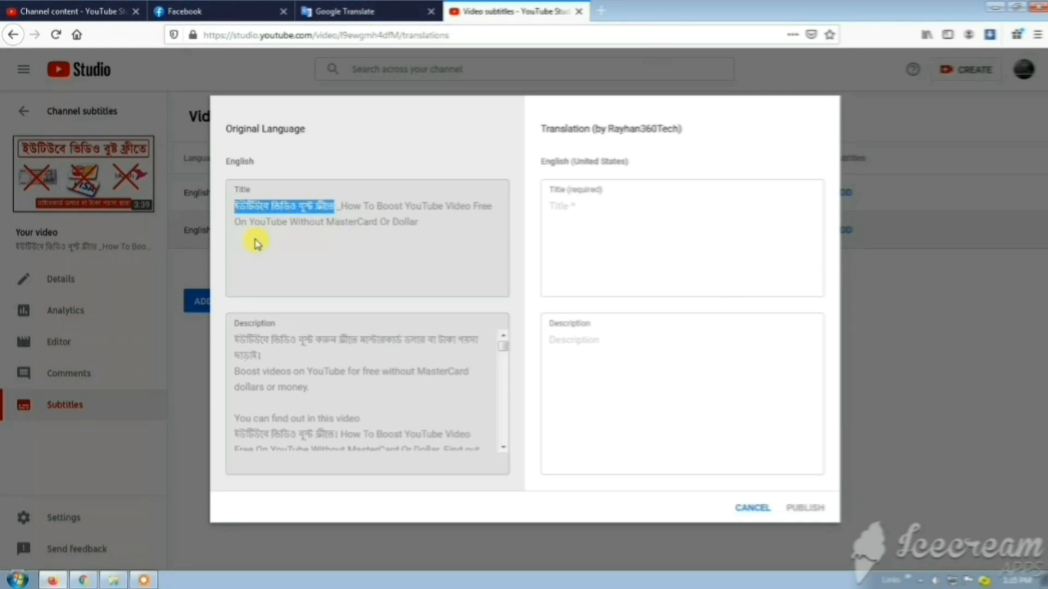
left_click(346, 12)
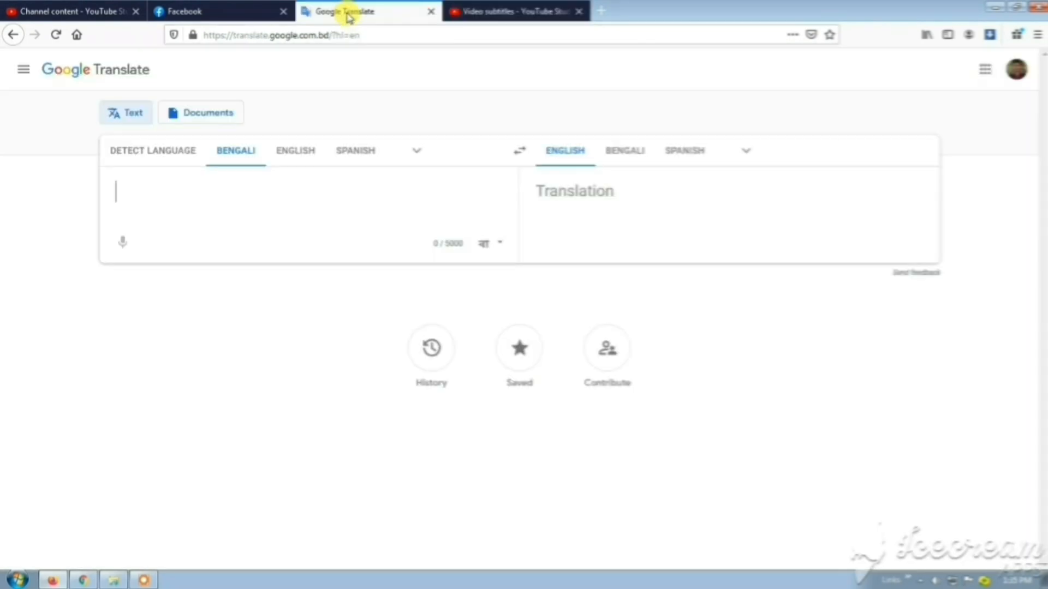
left_click(295, 153)
left_click(238, 152)
type("ইউটিউবে ভিডিও বুস্ট ফ্রীতে")
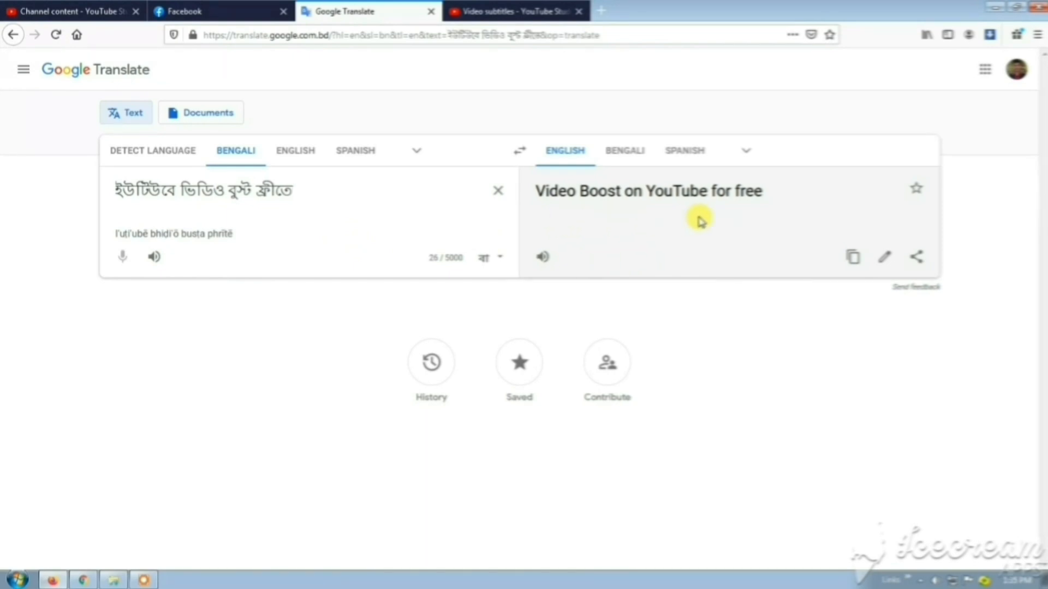
left_click_drag(773, 206, 541, 208)
key("ctrl+c")
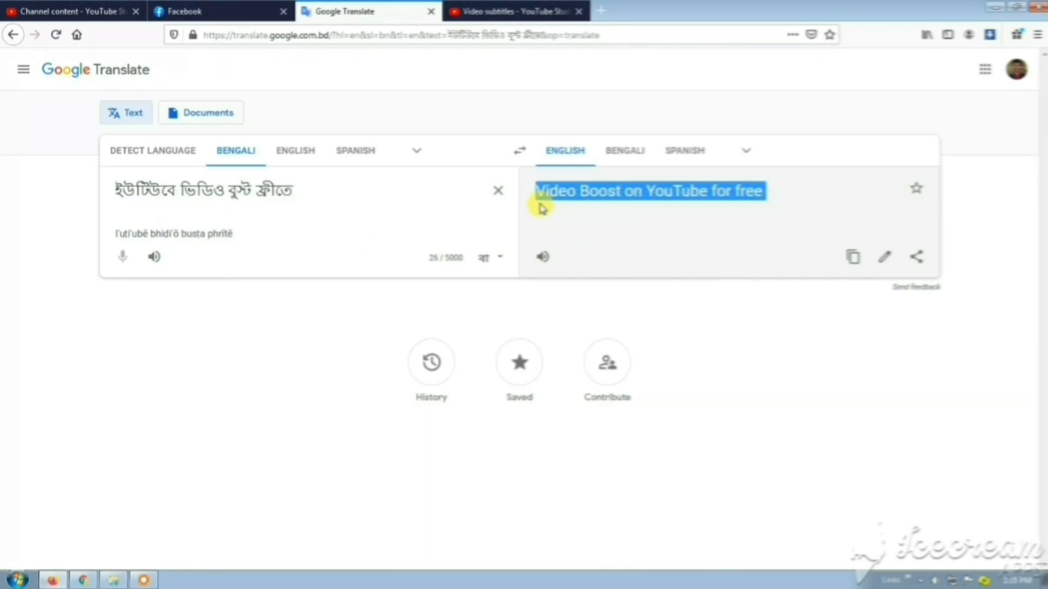
Step: Back in YouTube Studio, enter the translated title as "Video Boost on YouTube free _How To Boost YouTube Video Free On YouTube Without MasterCard Or Dollar"
left_click(518, 12)
left_click(573, 210)
key("ctrl+v")
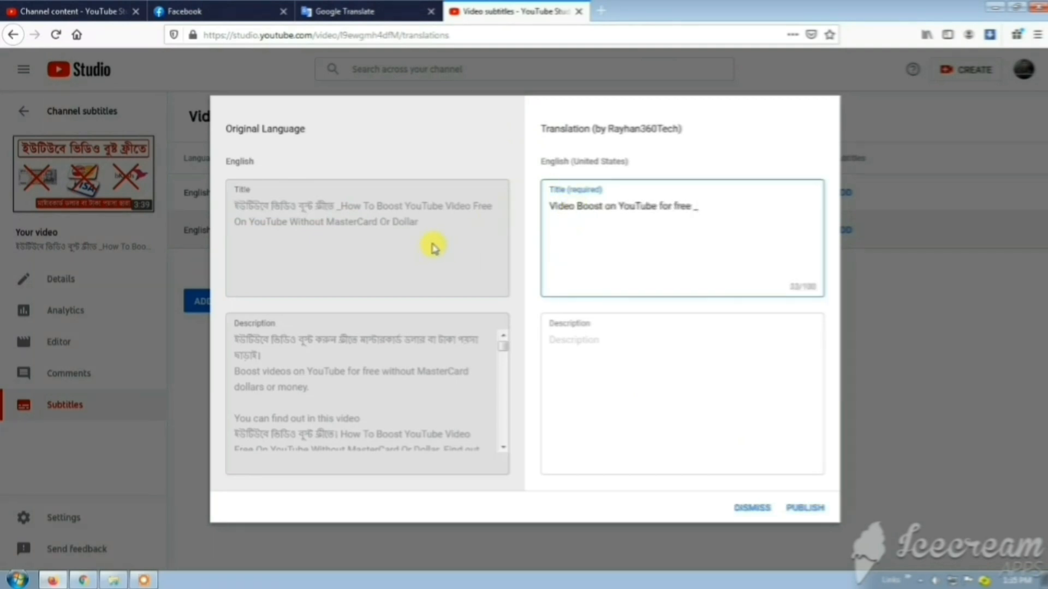
left_click_drag(431, 233, 345, 214)
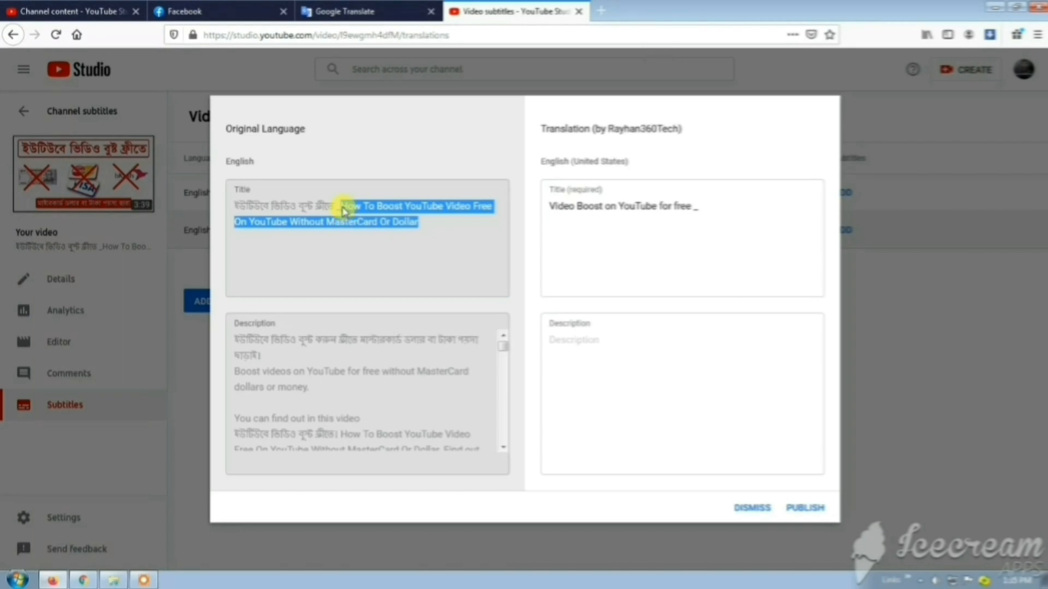
key("ctrl+c")
left_click(694, 206)
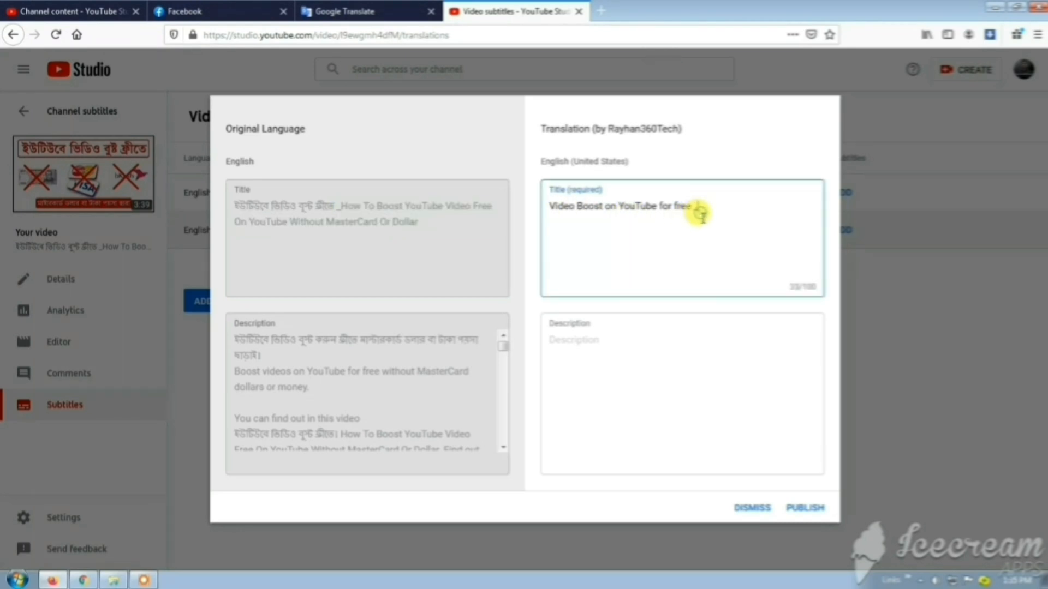
key("ctrl+v")
left_click(667, 265)
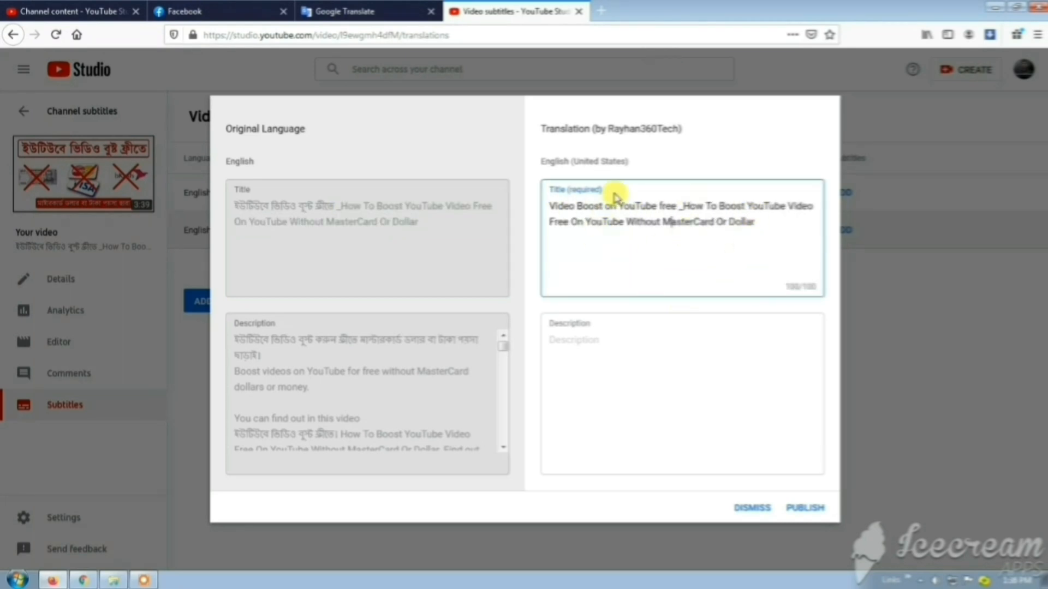
Step: Fill the translated description with the original's English text, render its Bengali phrase as "Video Boost on YouTube free.", and publish the translation
scroll(426, 418, "down", 4)
scroll(410, 421, "up", 4)
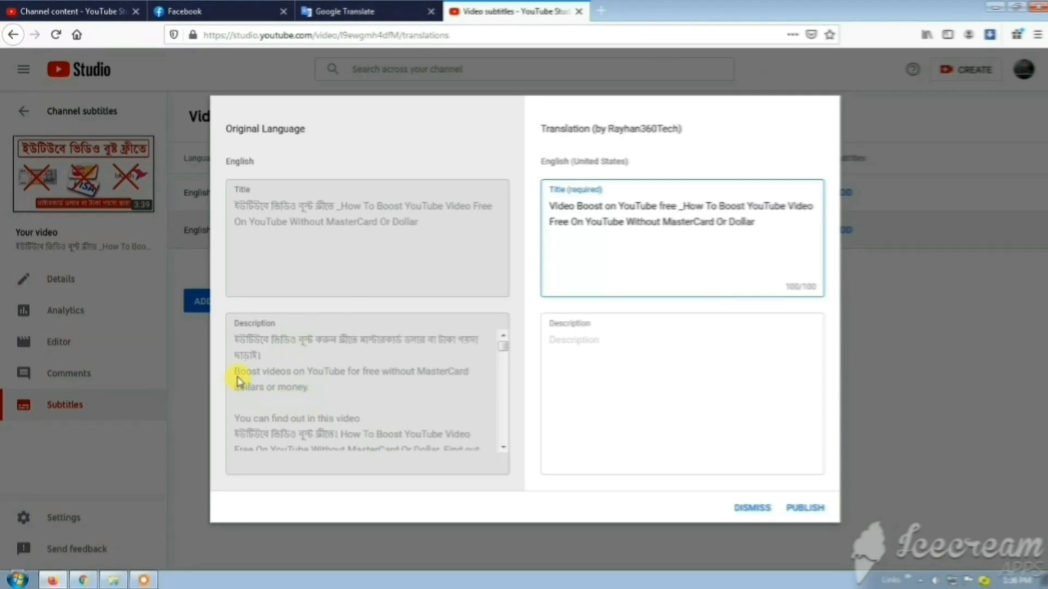
left_click_drag(235, 375, 335, 457)
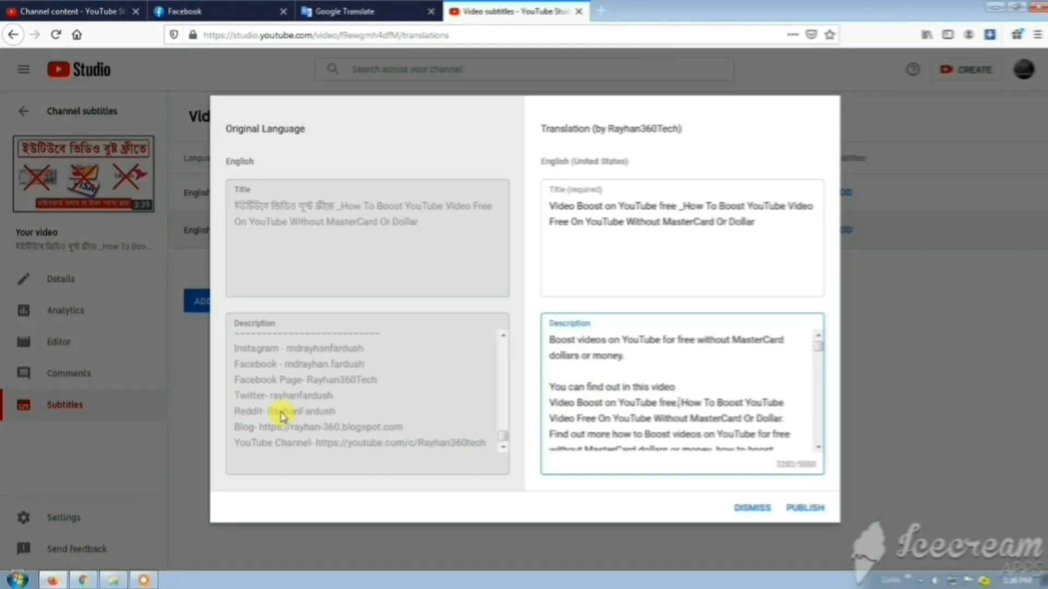
scroll(671, 404, "down", 10)
scroll(667, 430, "up", 10)
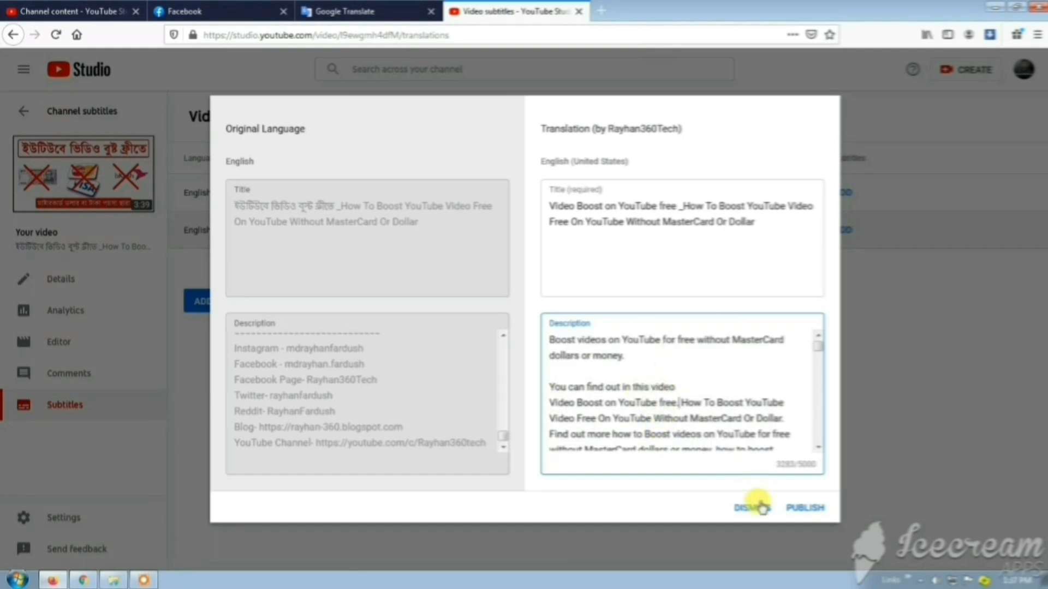
left_click(805, 507)
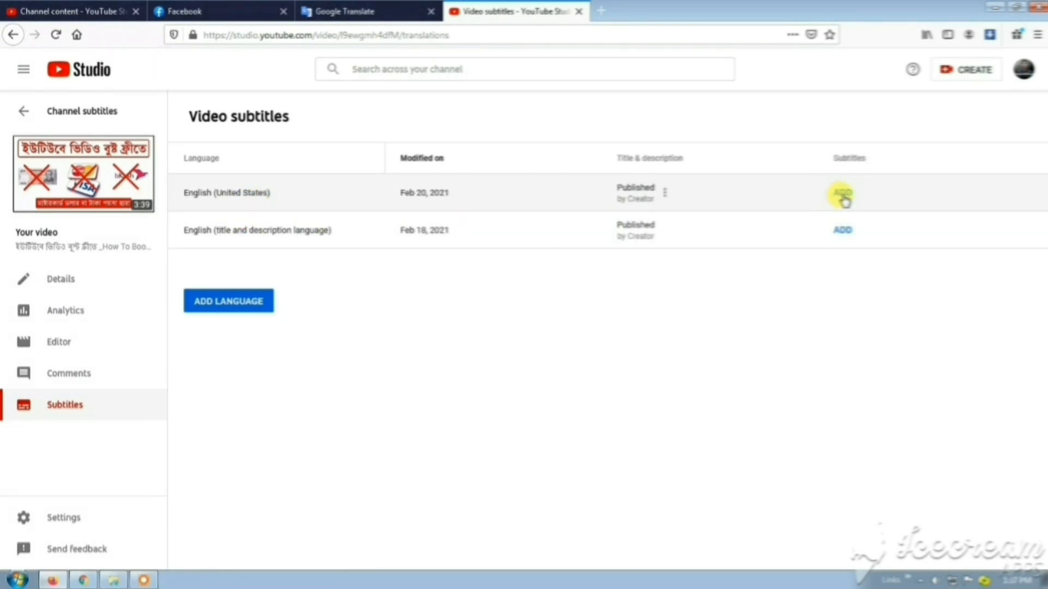
Step: Start adding subtitles for English (United States) with manual typing, creating an empty first caption
left_click(842, 196)
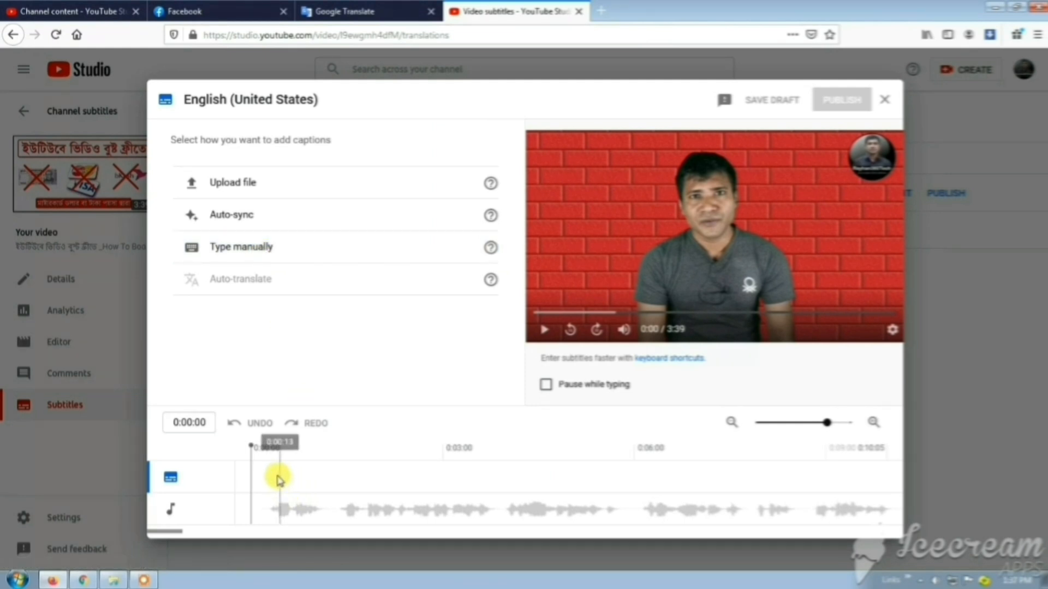
left_click_drag(250, 477, 273, 479)
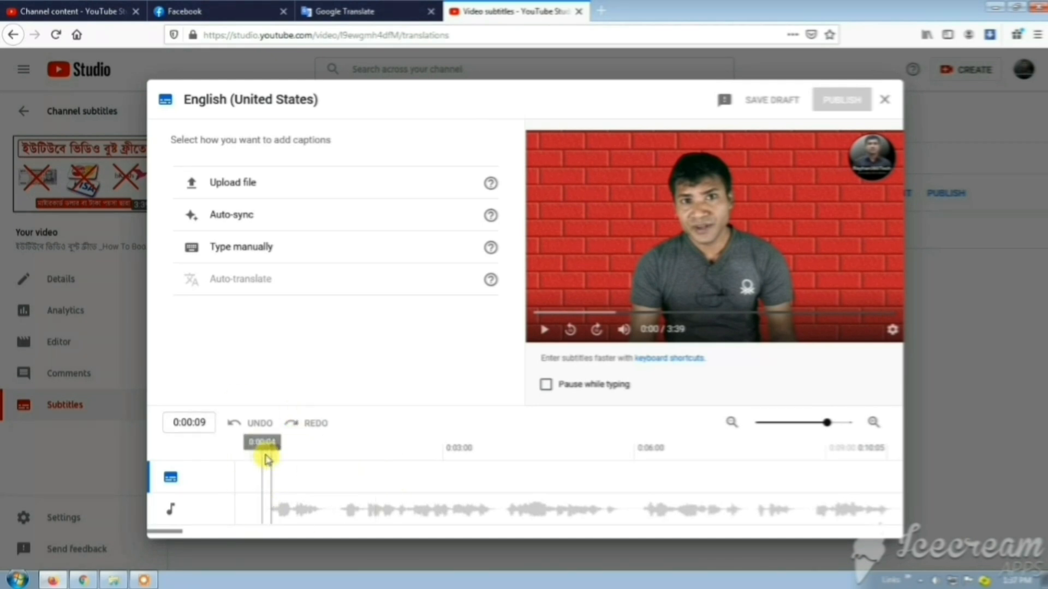
left_click(261, 247)
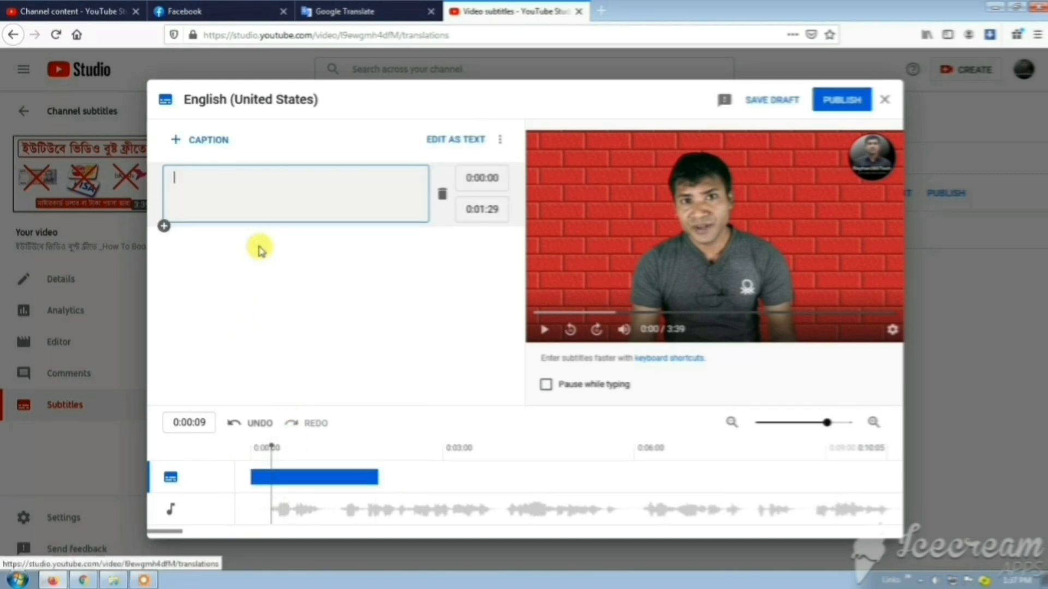
Step: Try starting the empty caption at 0:00:09 against the video playback, and return it to 0:00:00
left_click_drag(281, 477, 295, 478)
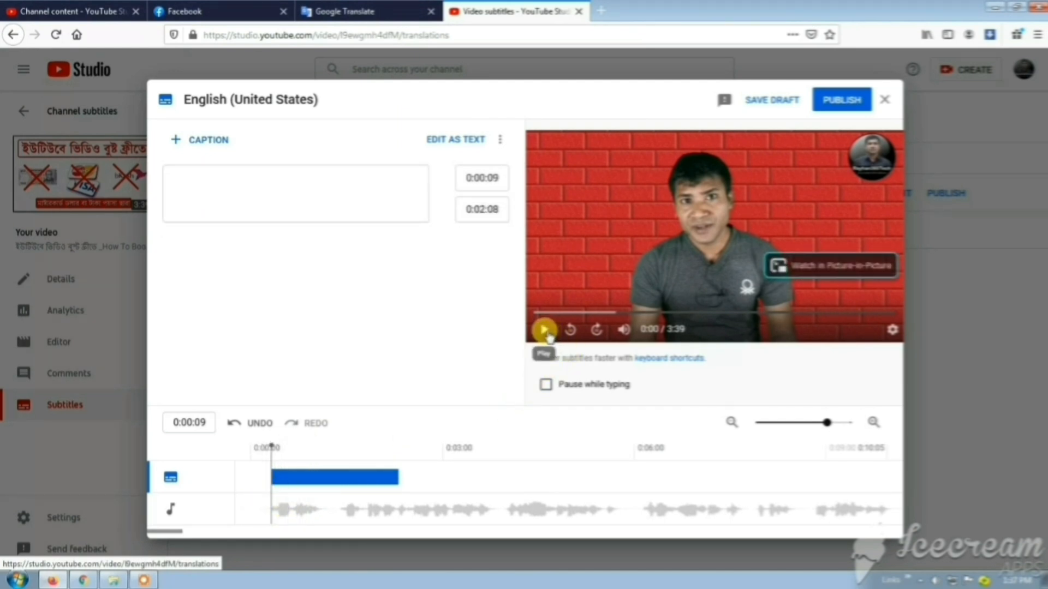
left_click(545, 331)
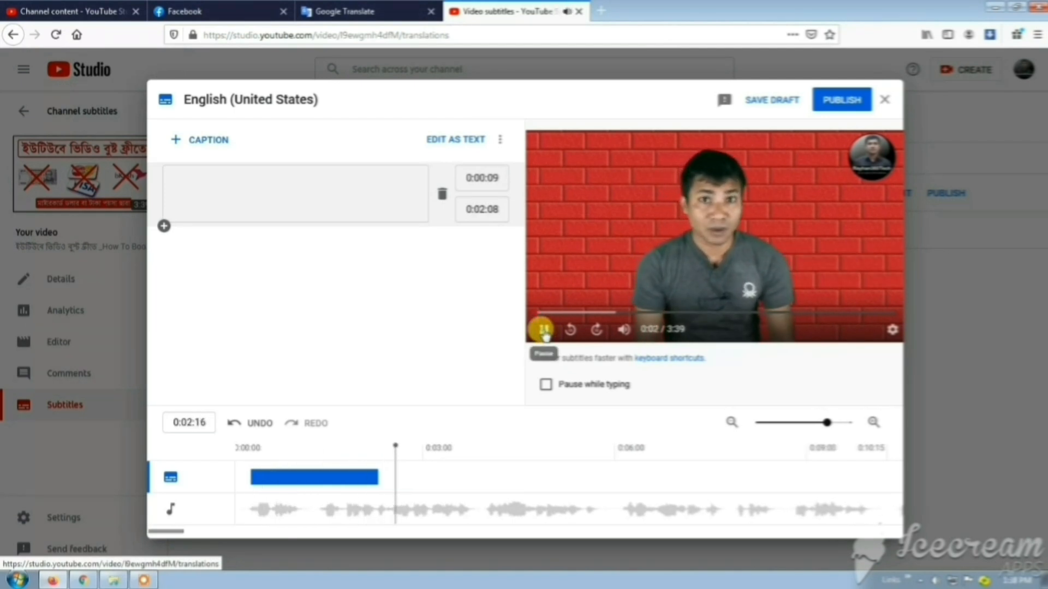
left_click(545, 332)
left_click_drag(295, 479, 242, 473)
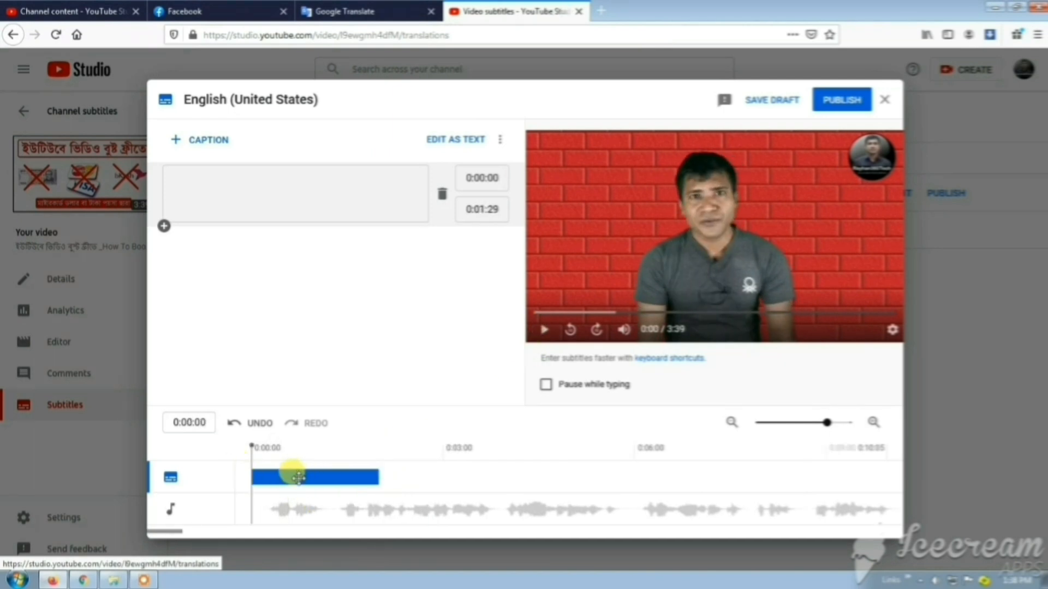
Step: In Google Translate, translate "ফ্রীতে বুস্ট করা বলতে আমরা অনেকেই বুঝি" into English, copy the translation, and return to the subtitle editor
left_click(345, 12)
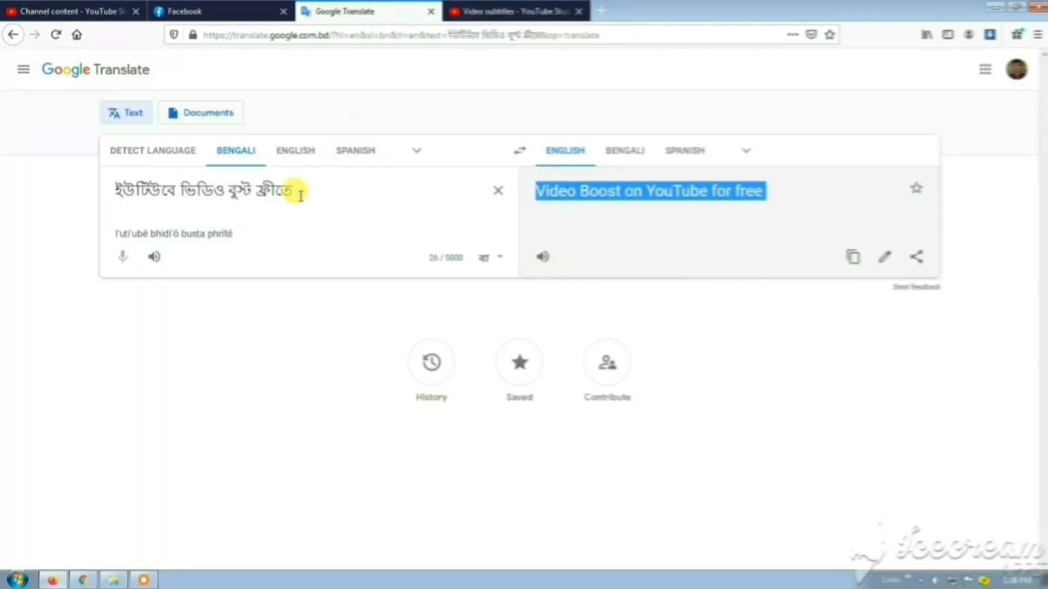
left_click_drag(255, 191, 93, 202)
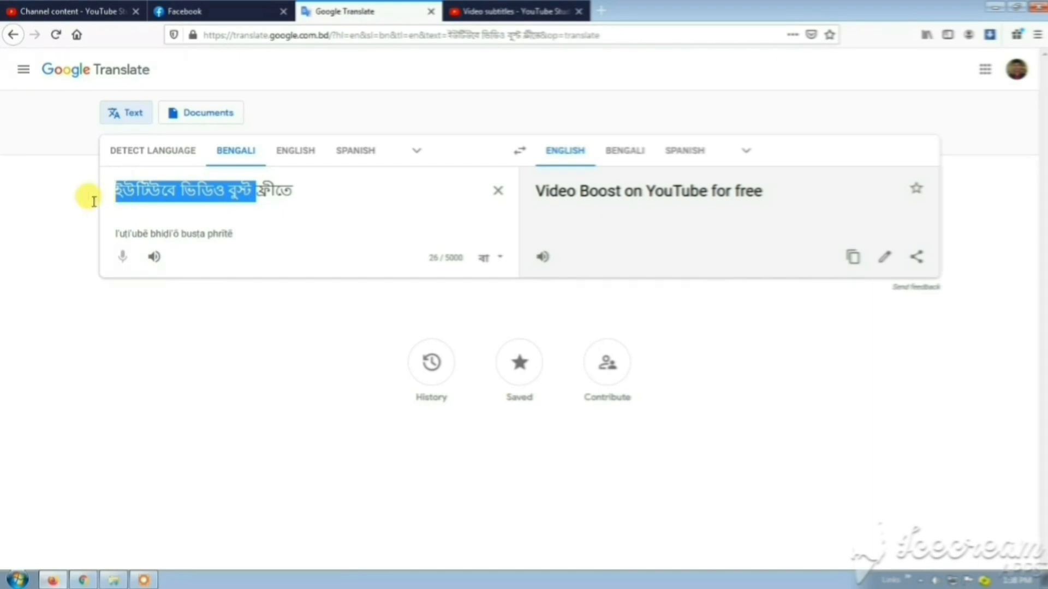
key("BackSpace")
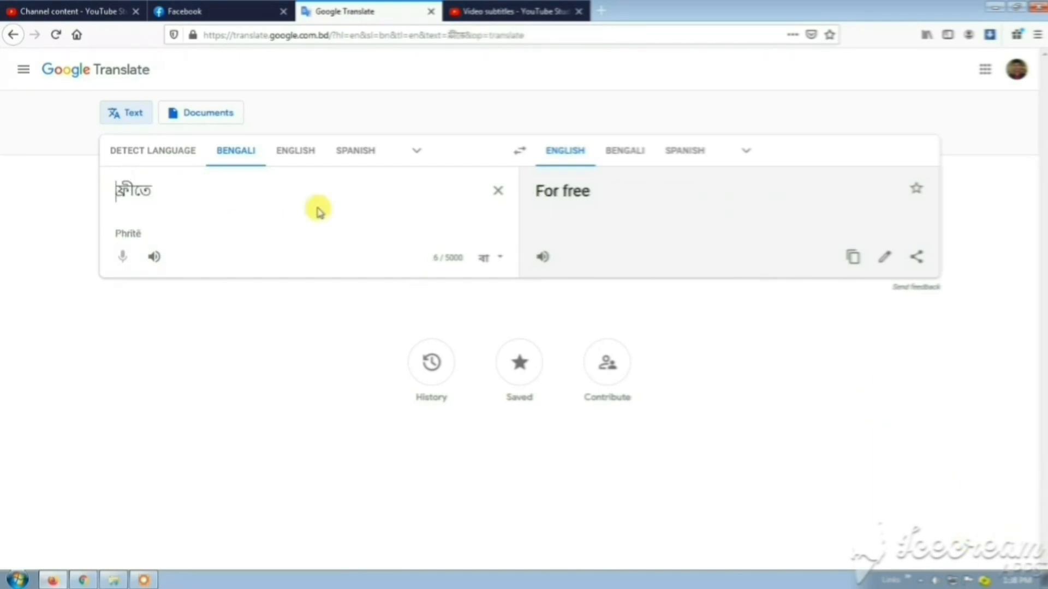
type("boost ")
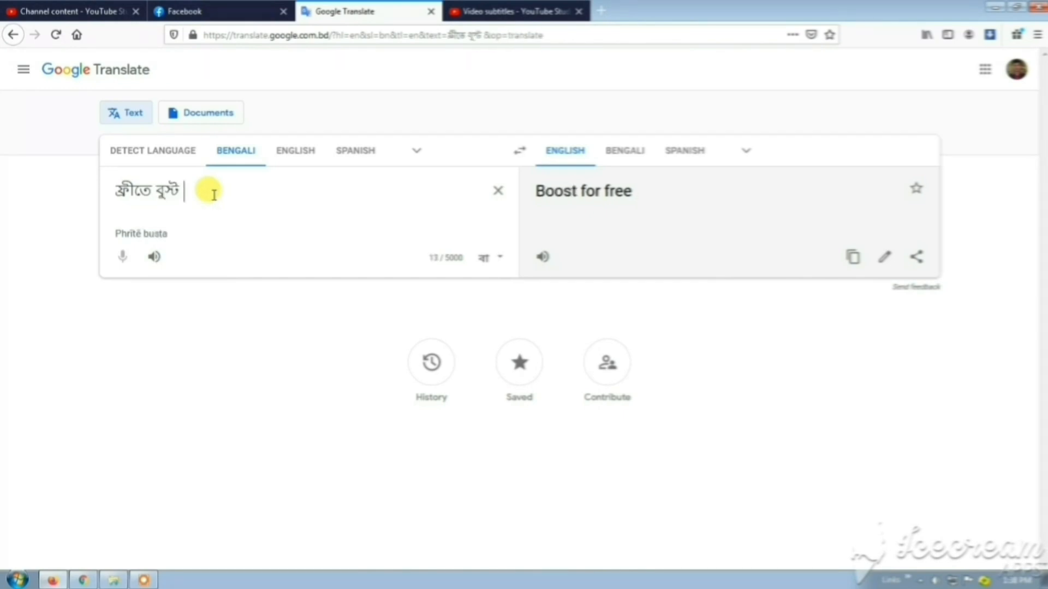
type("kora ")
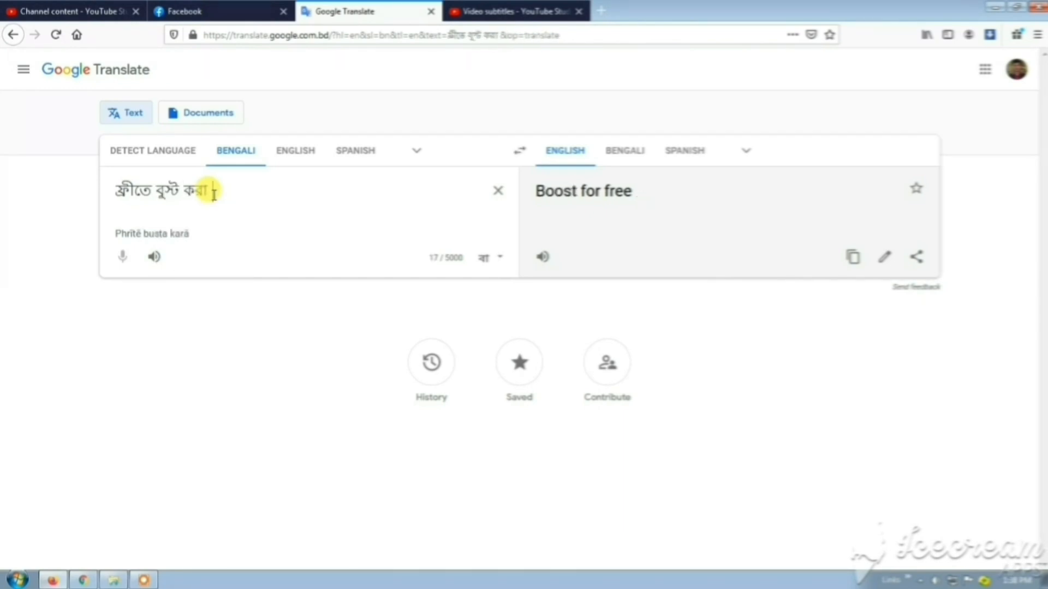
type("bolte ")
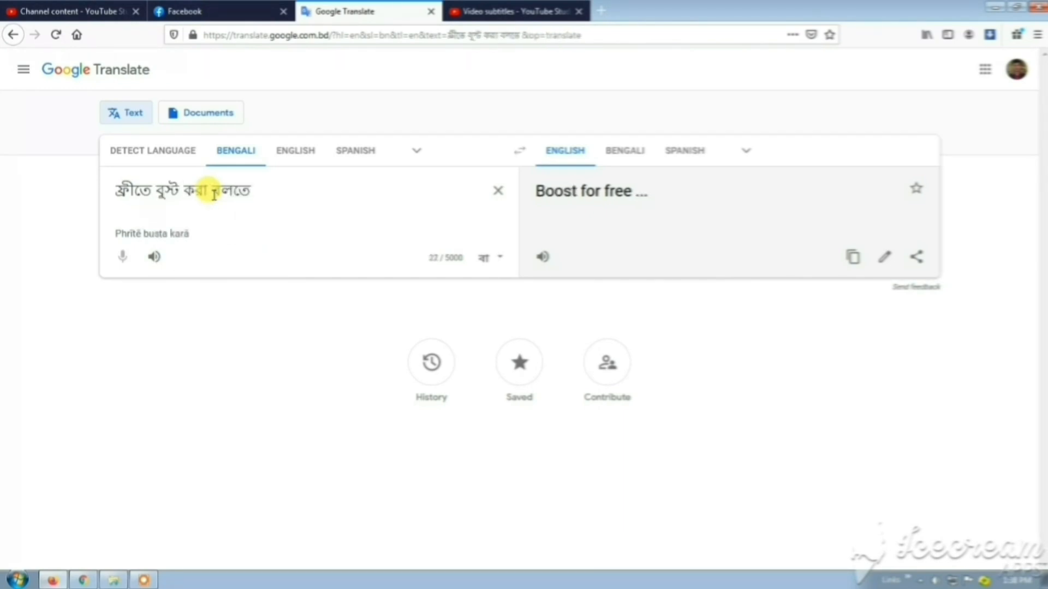
type("amra ")
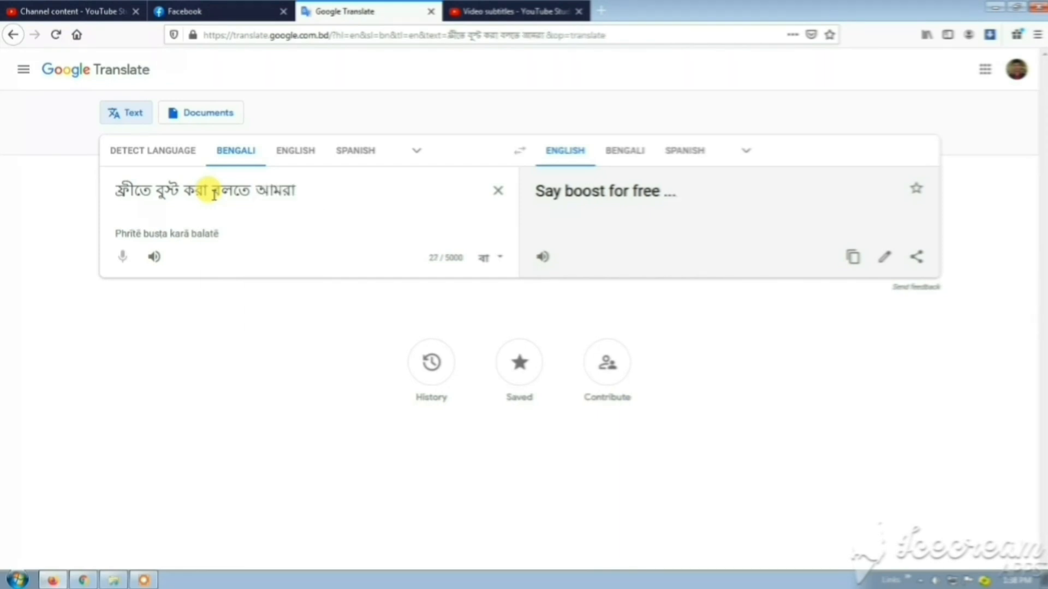
type("onekei buj")
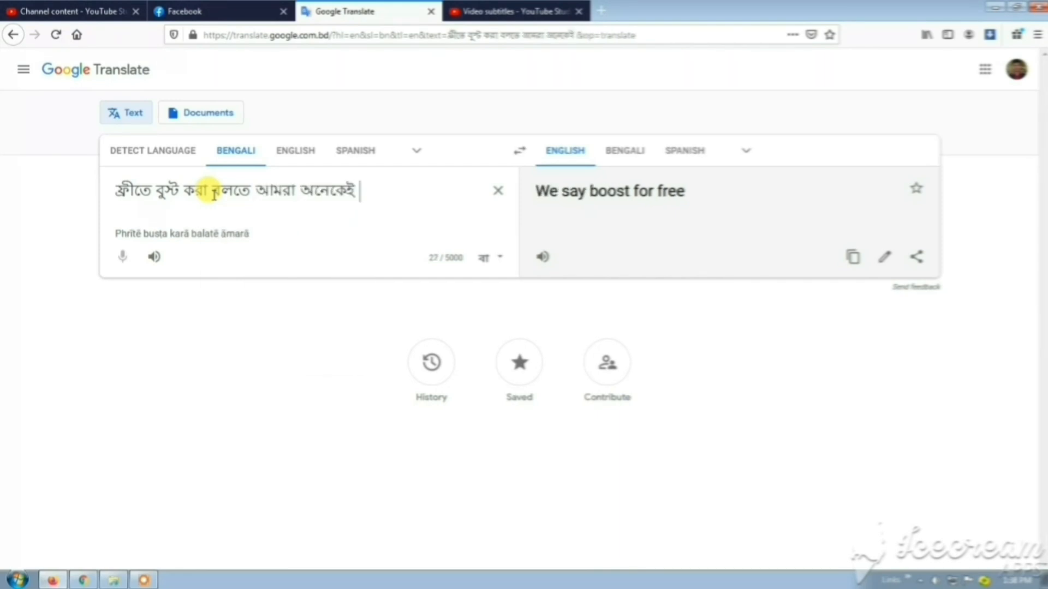
type("hi")
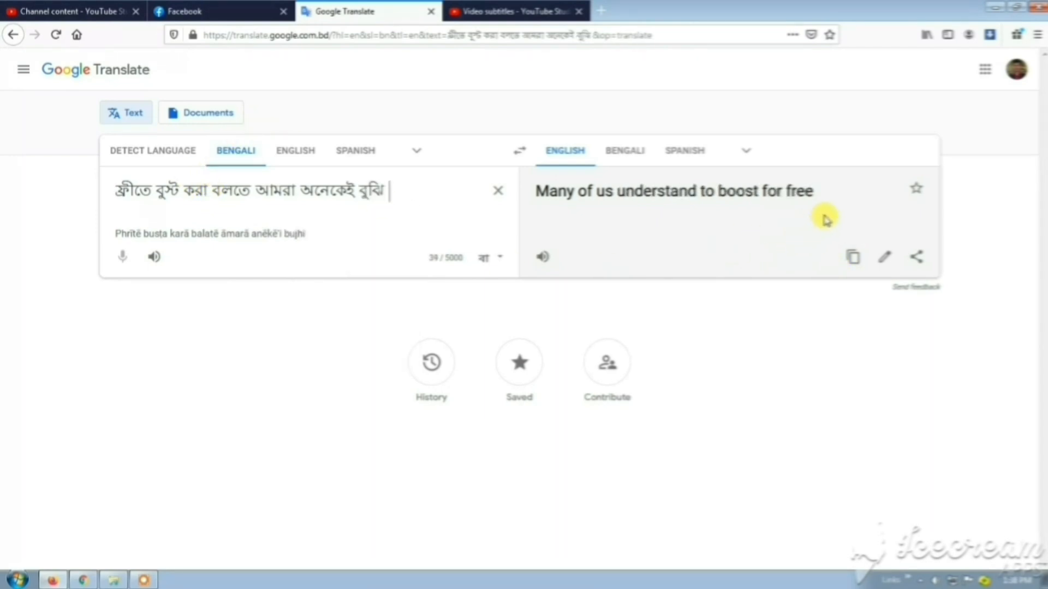
left_click_drag(830, 210, 540, 206)
key("ctrl+c")
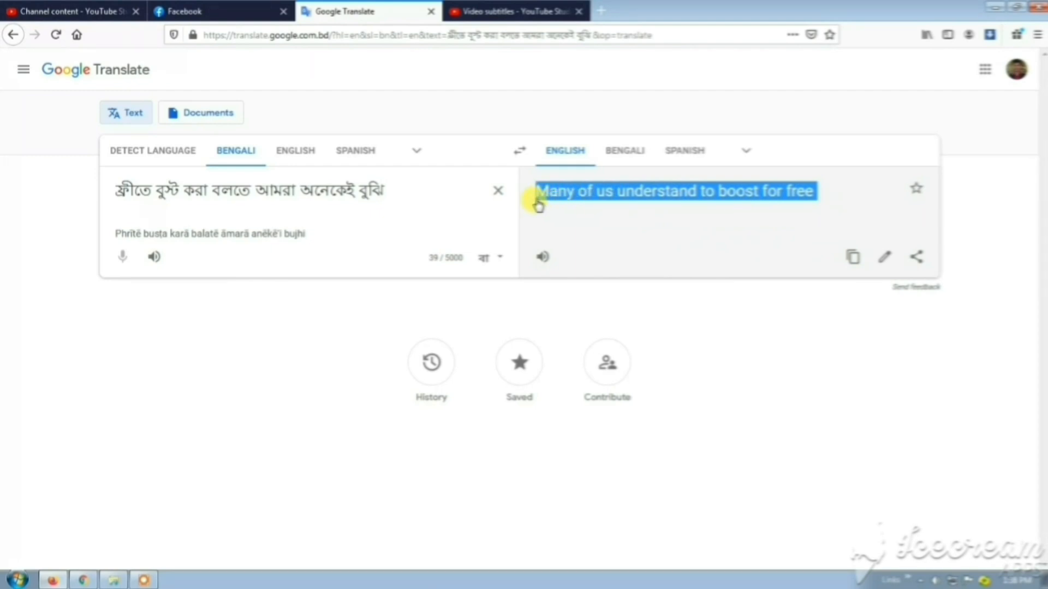
left_click(491, 11)
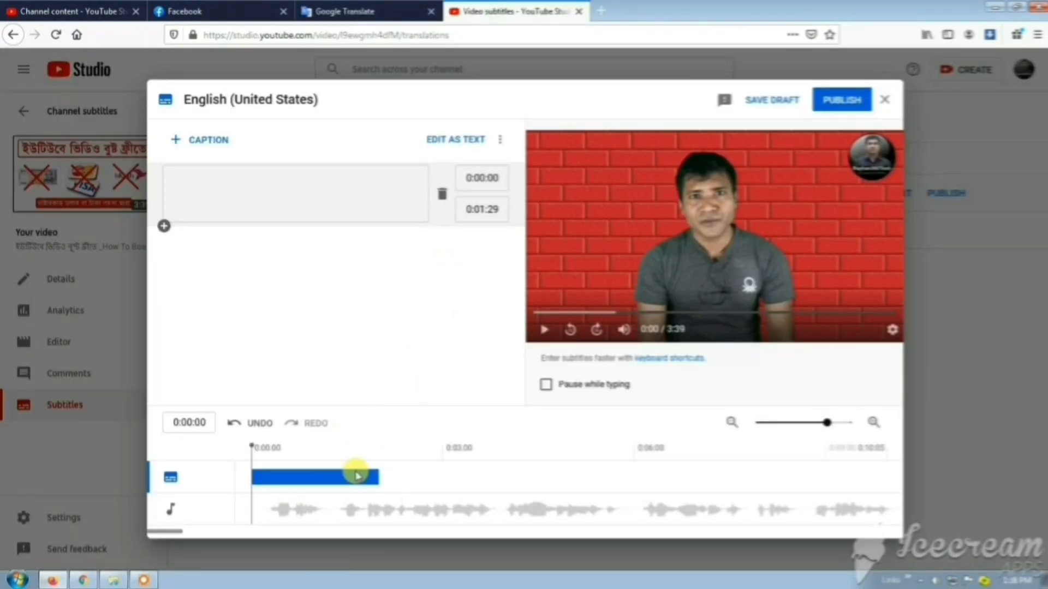
Step: Paste the copied translation into the first caption and extend the caption's end to 0:03:11, matching the spoken sentence in playback
left_click(201, 189)
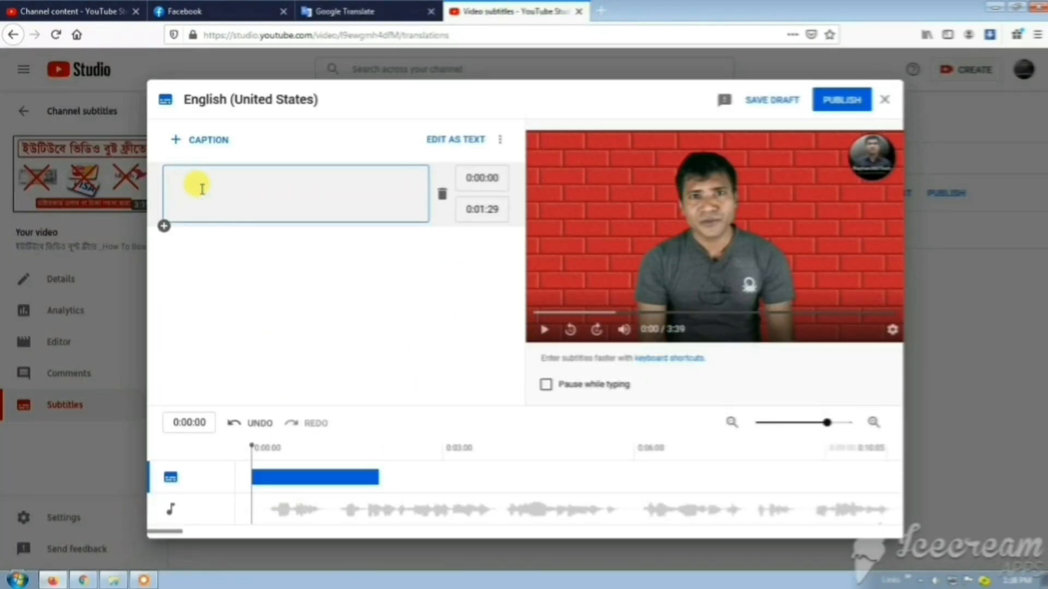
key("ctrl+v")
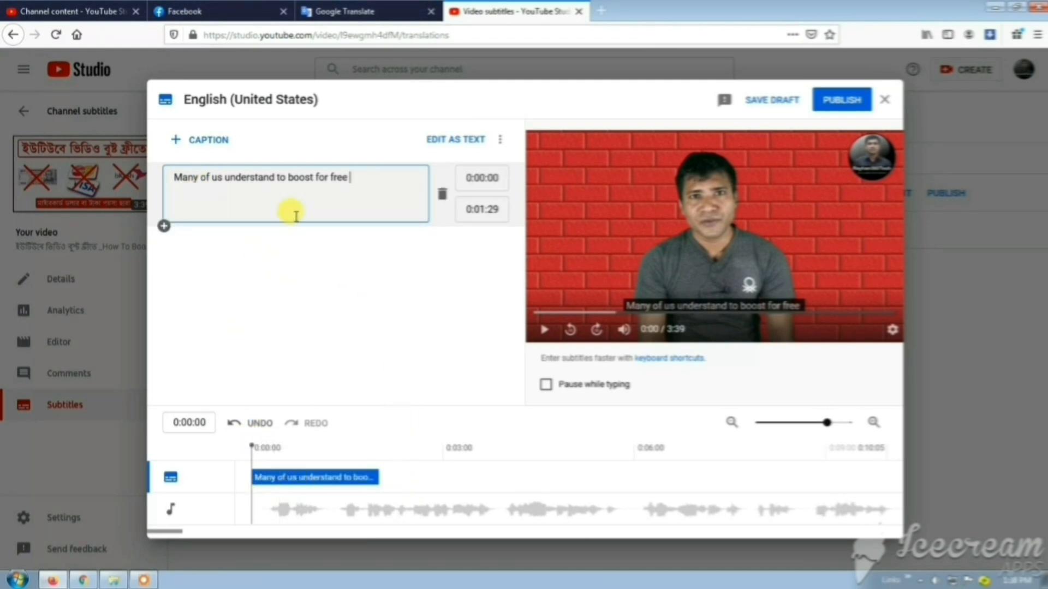
left_click(544, 329)
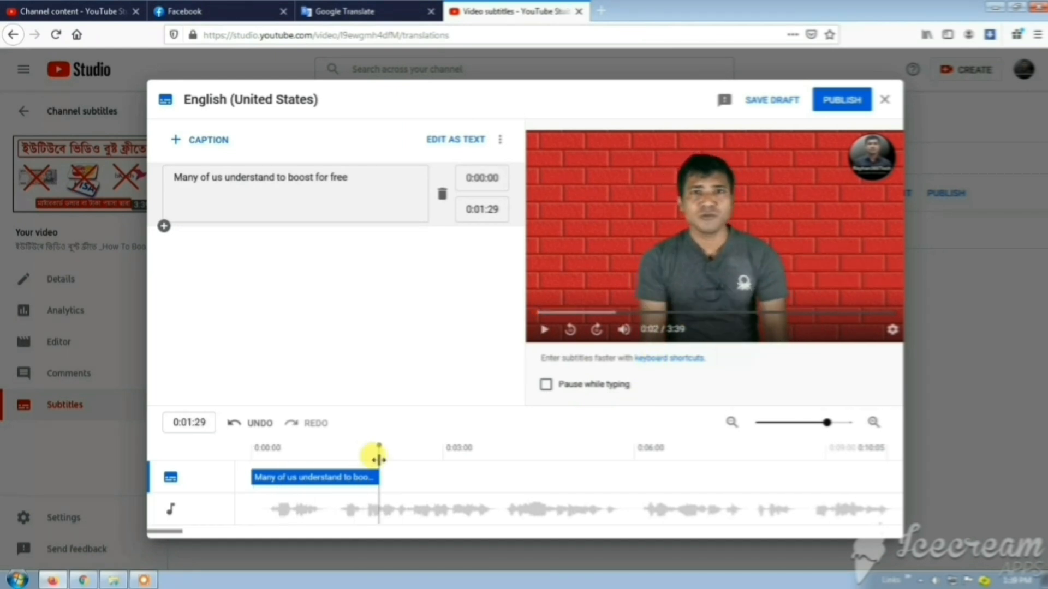
left_click(544, 330)
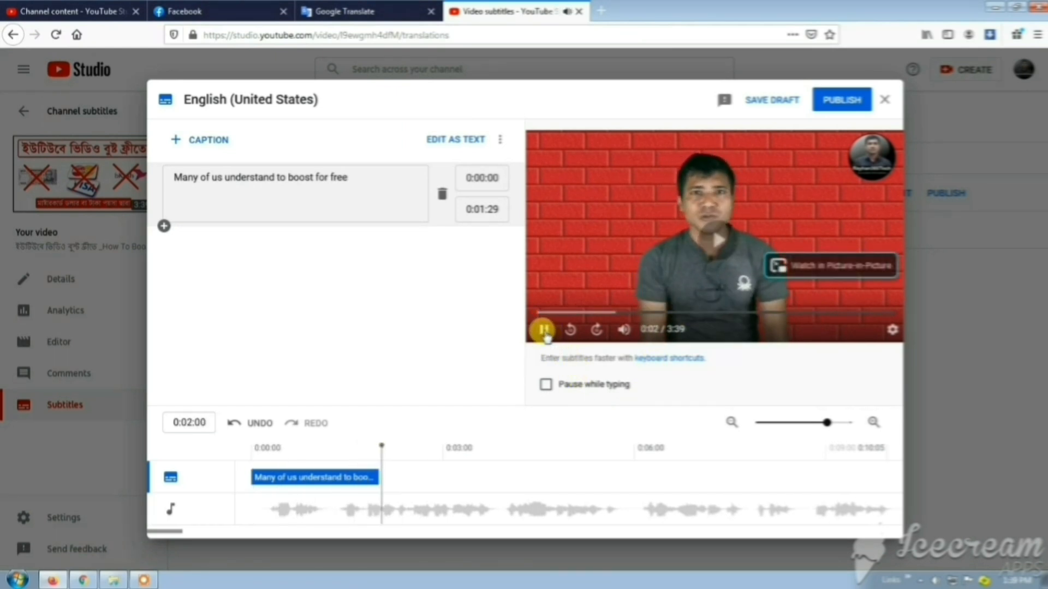
left_click(544, 329)
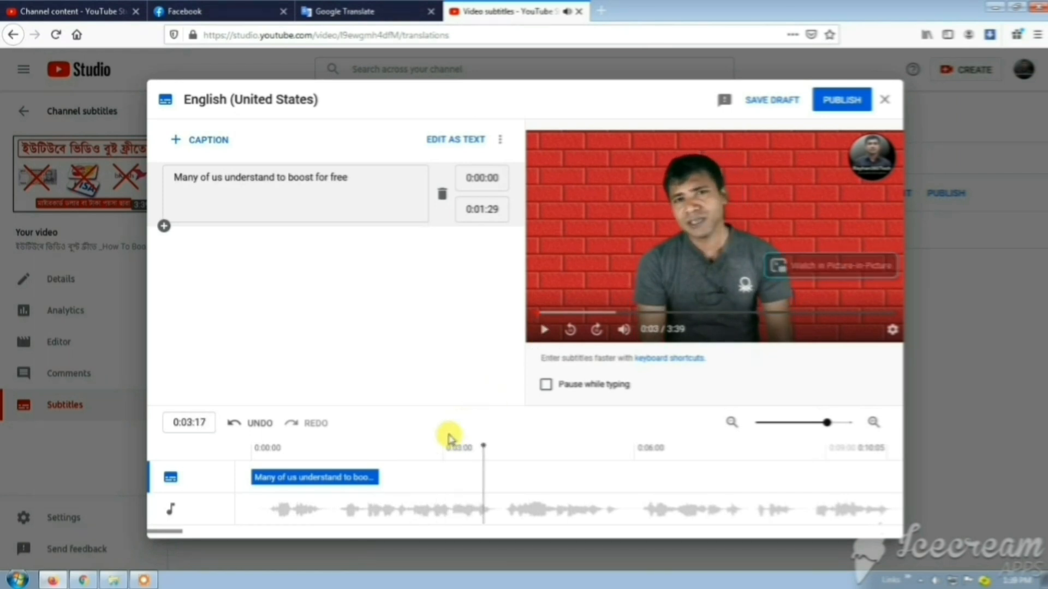
left_click(365, 474)
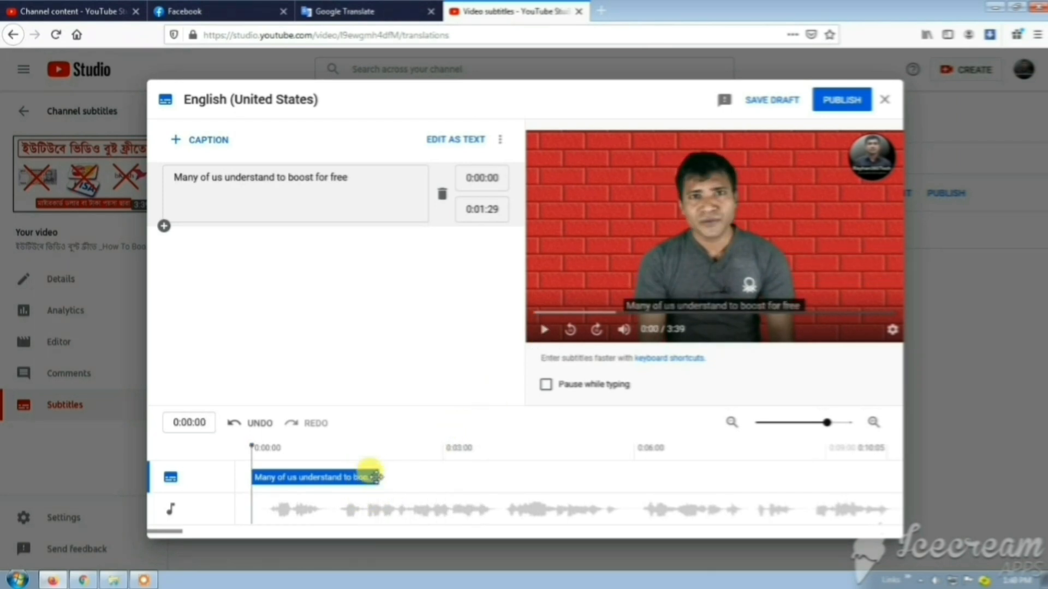
left_click_drag(380, 480, 468, 477)
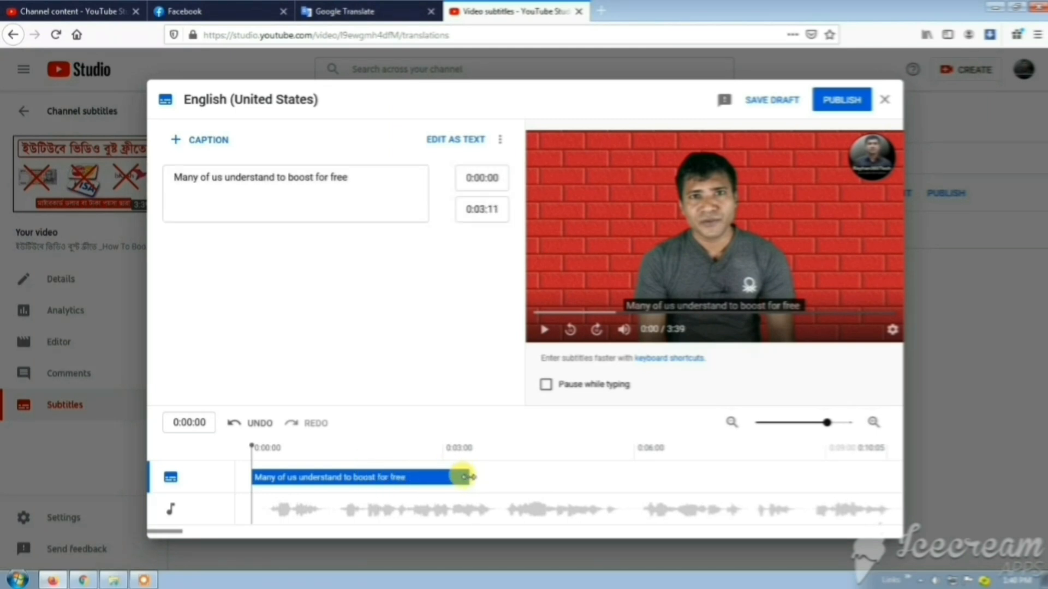
left_click(544, 330)
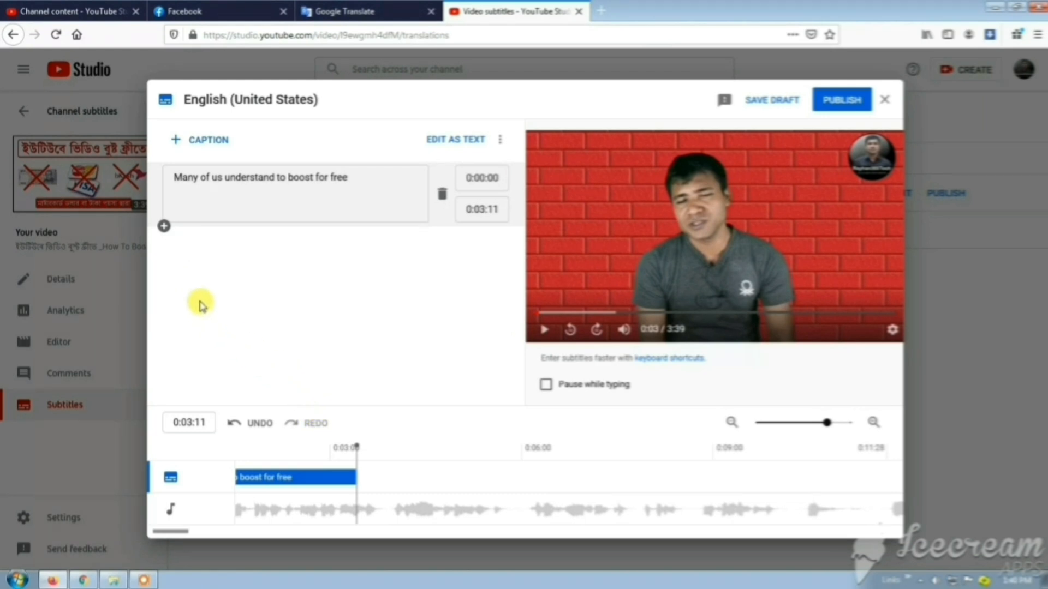
Step: Add a second caption starting at 0:03:11 and, using playback to judge the speech, extend its end to 0:10:01
left_click(163, 226)
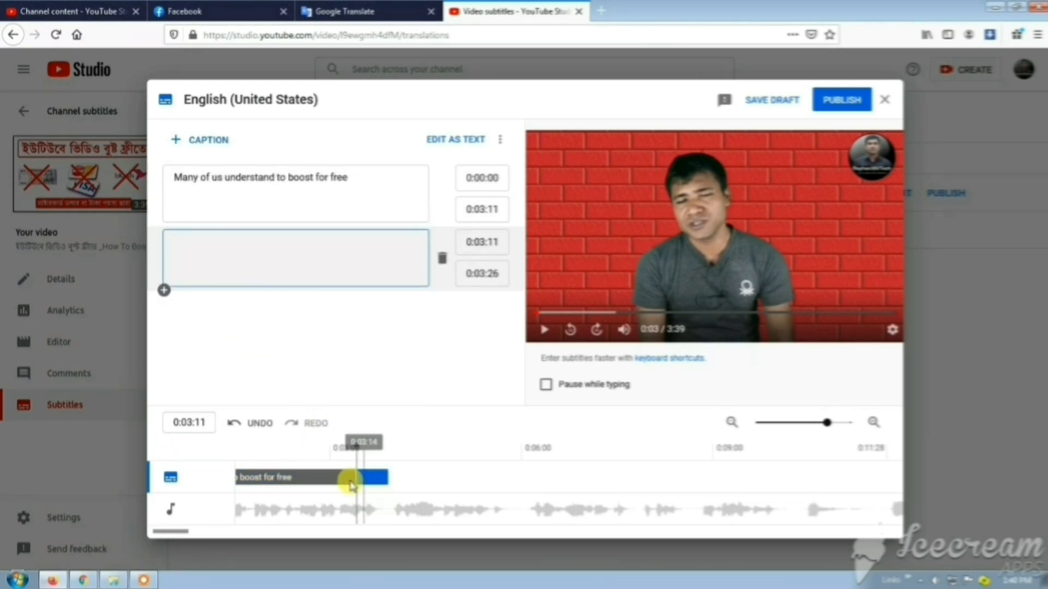
left_click(389, 480)
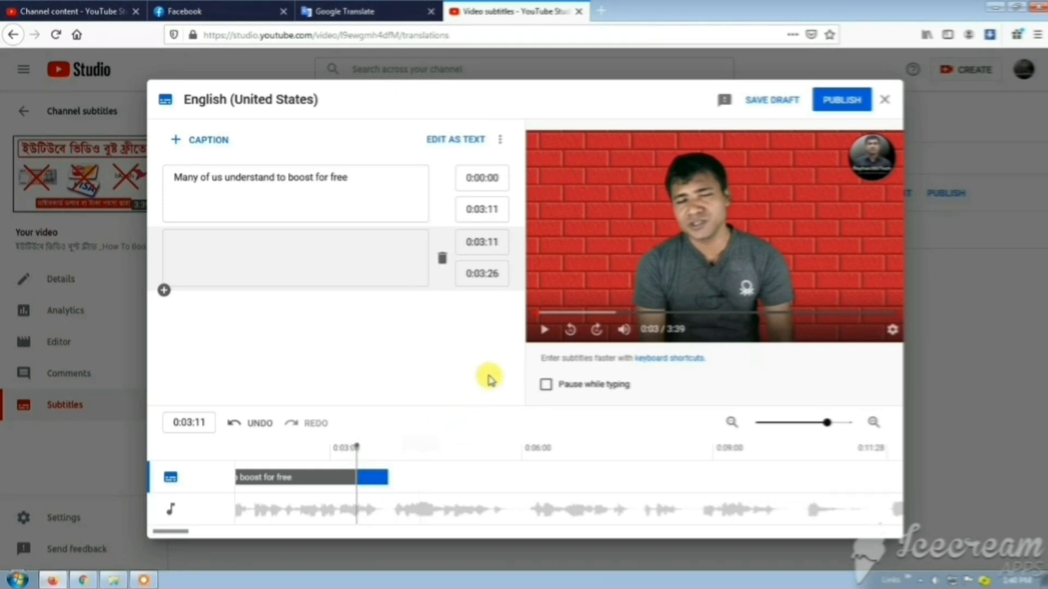
left_click(542, 333)
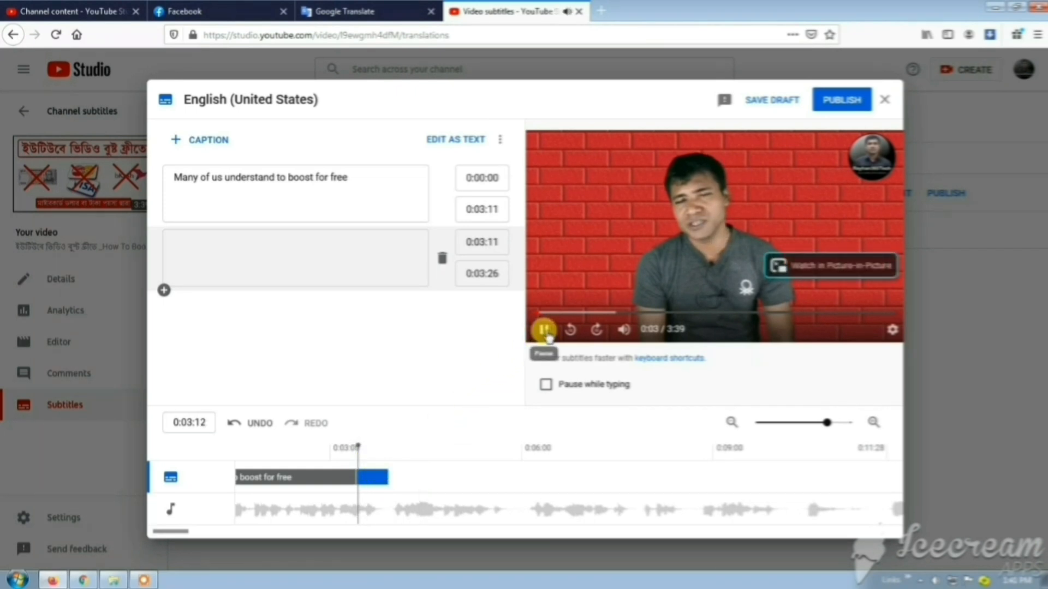
left_click(543, 330)
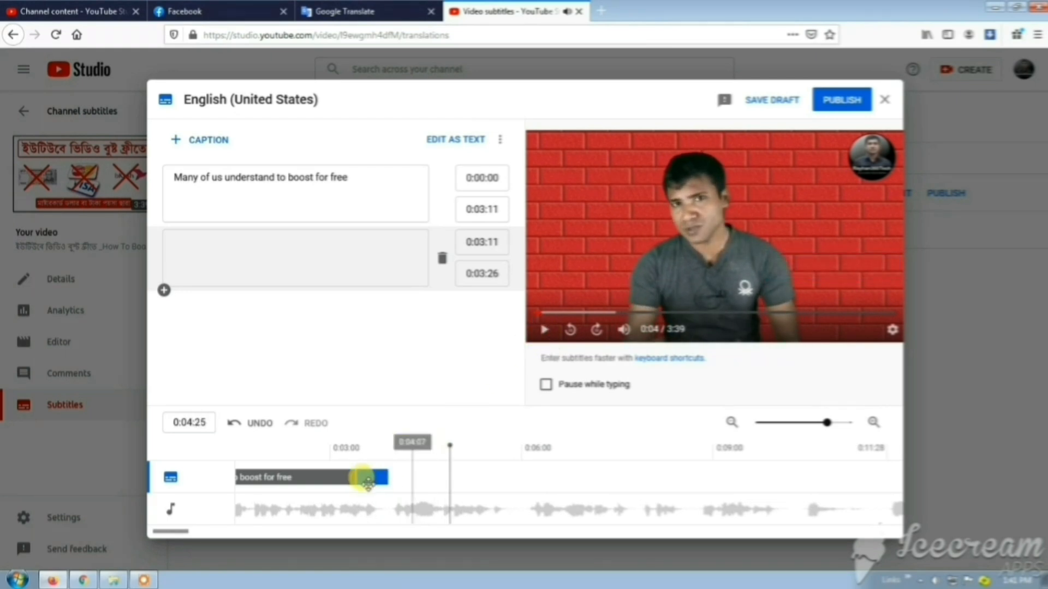
left_click(375, 478)
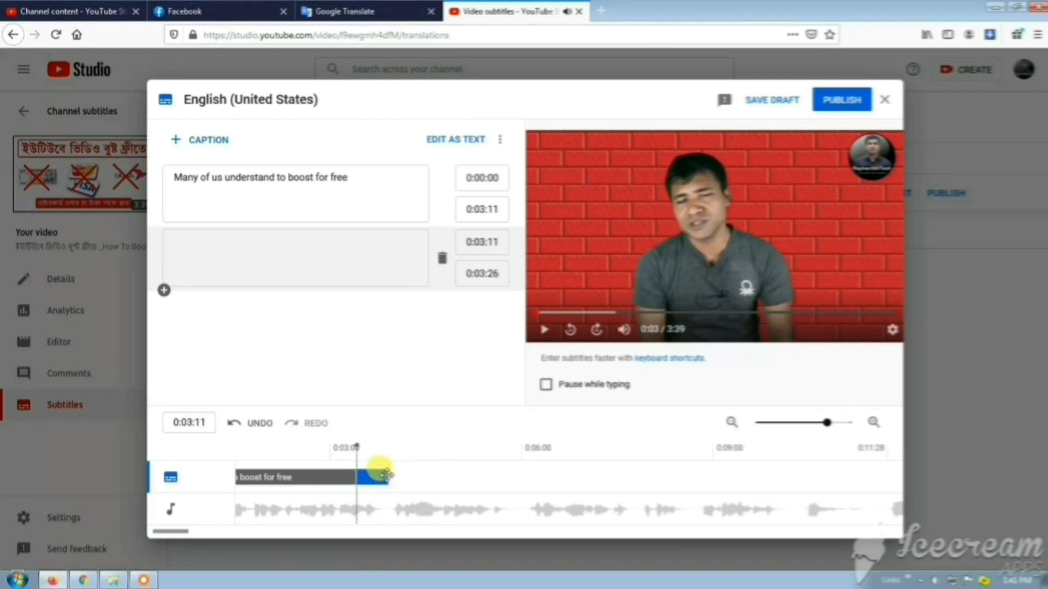
left_click_drag(387, 476, 775, 485)
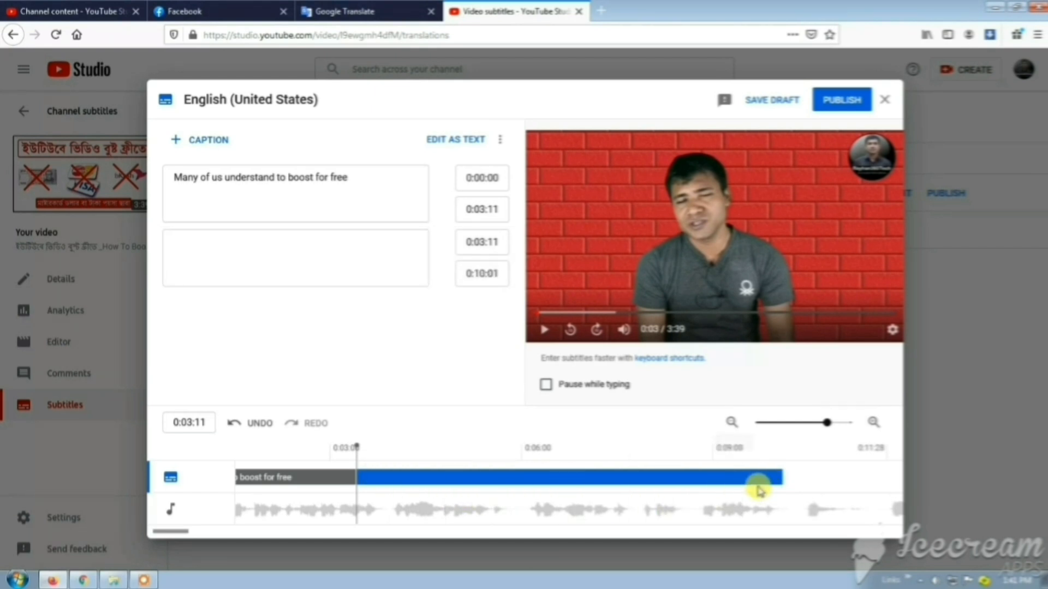
Step: In Google Translate, replace the Bengali source text with "যে বিভিন্ন সোশ্যাল মিডিয়াতে ভিডিওর লিংক শেয়ার করা"
key("ctrl+shift+Tab")
left_click_drag(398, 189, 82, 185)
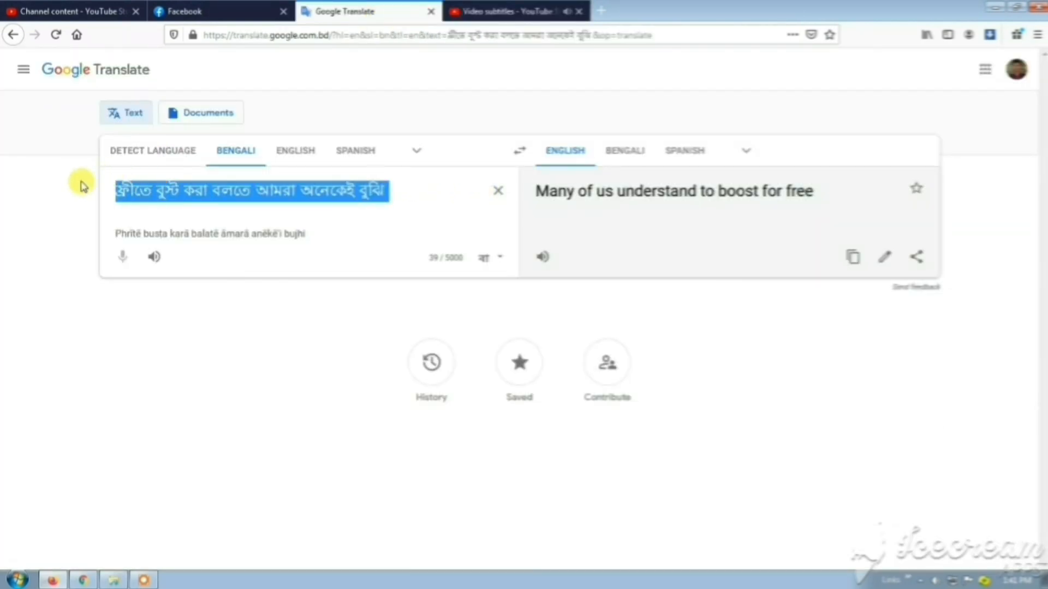
type("যে")
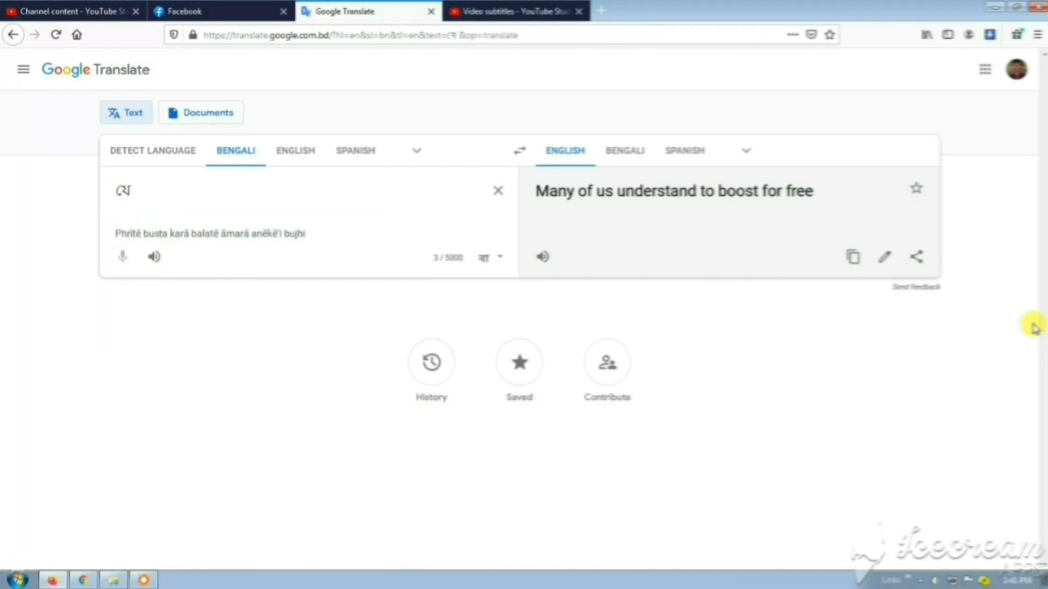
type("করা")
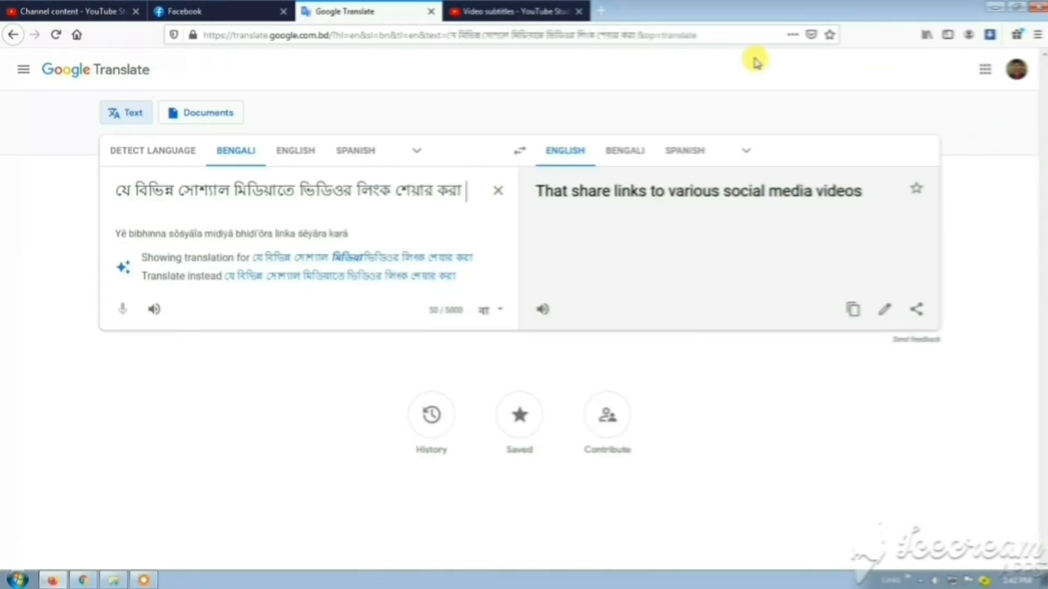
Step: Play the video on for the rest of the sentence and append "অথবা কোনো চ্যানেলের সাথে কোলাবোরেশন করা।" to the Bengali text in Google Translate
left_click(521, 10)
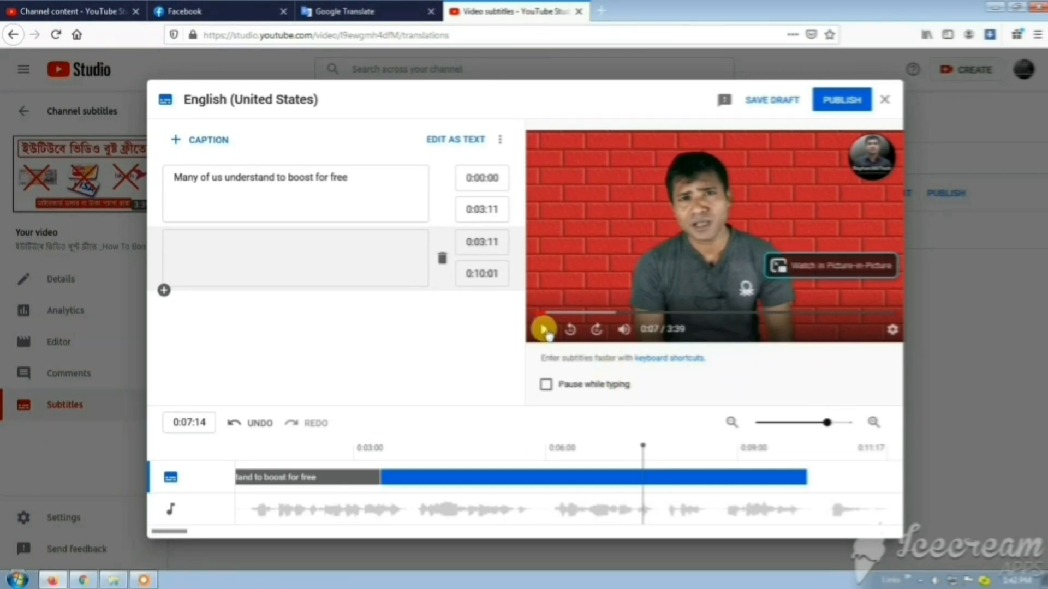
left_click(544, 330)
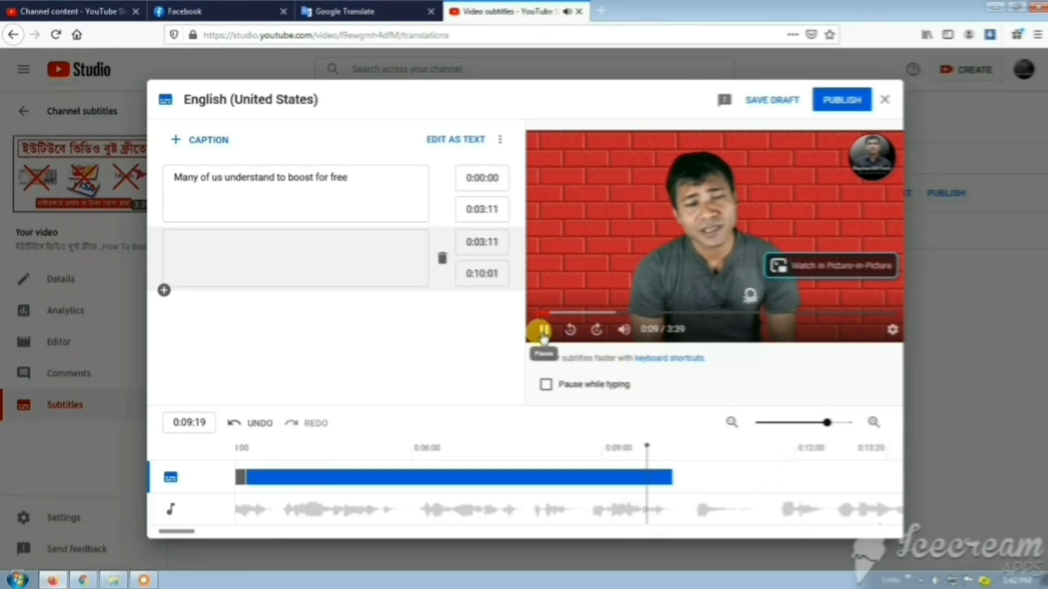
left_click(393, 11)
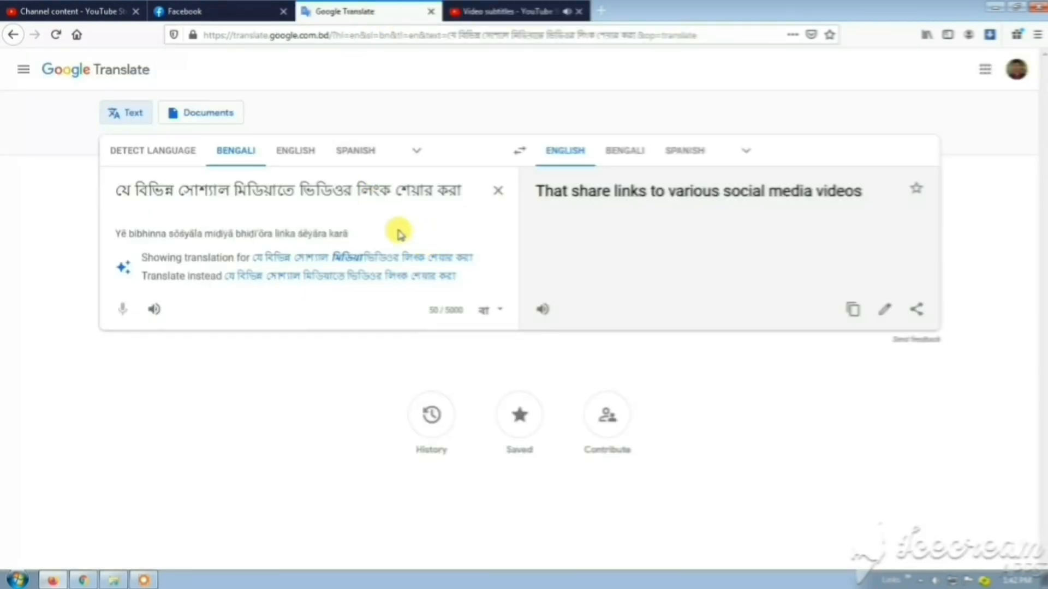
type("kono")
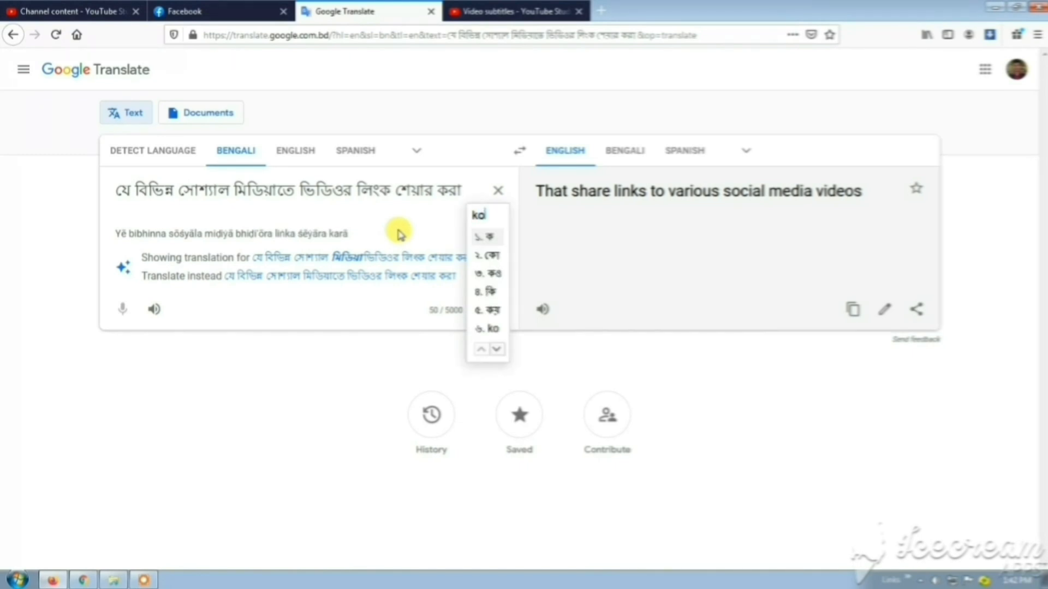
key("BackSpace")
key("BackSpace")
key("BackSpace")
key("BackSpace")
type("othoba ")
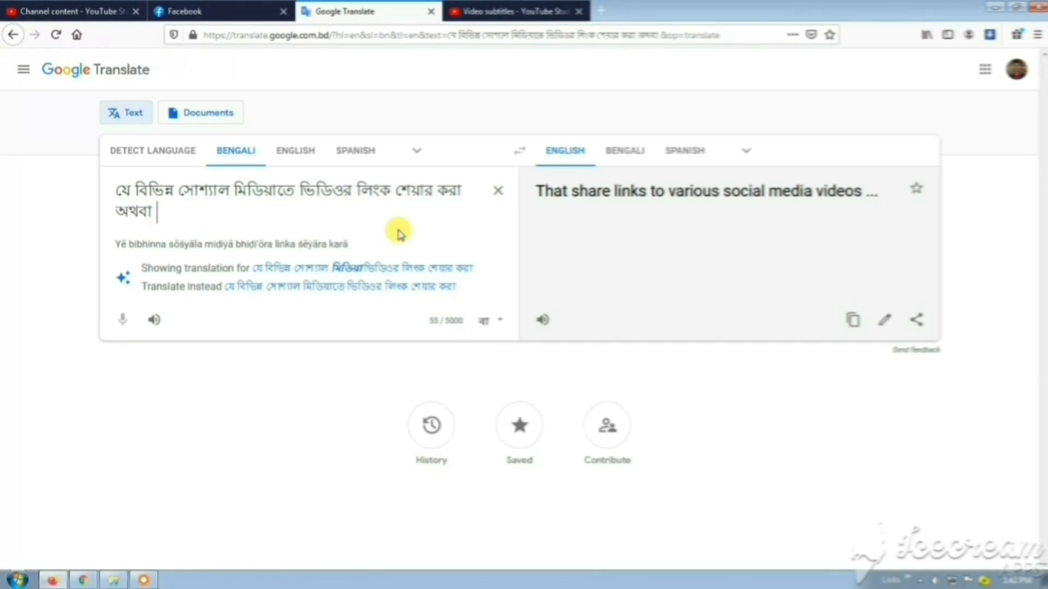
type("kono chann")
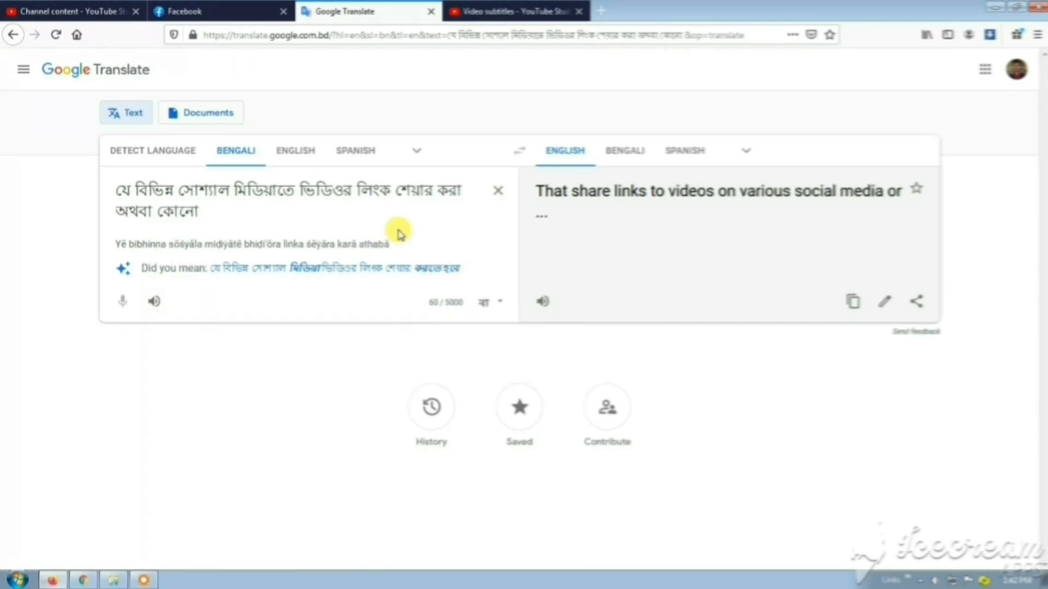
type("eler ")
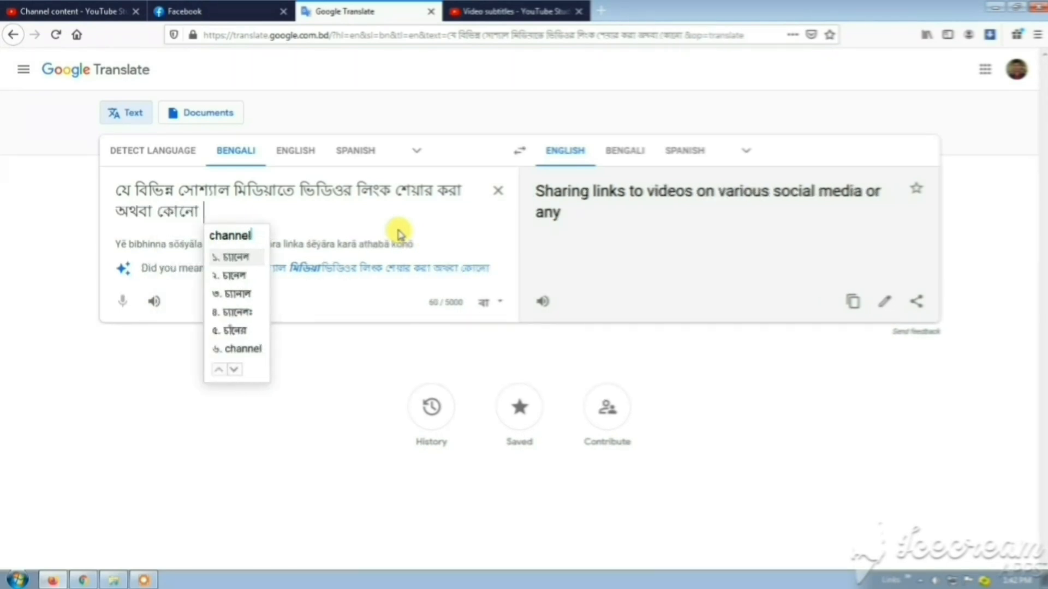
type("sathe ")
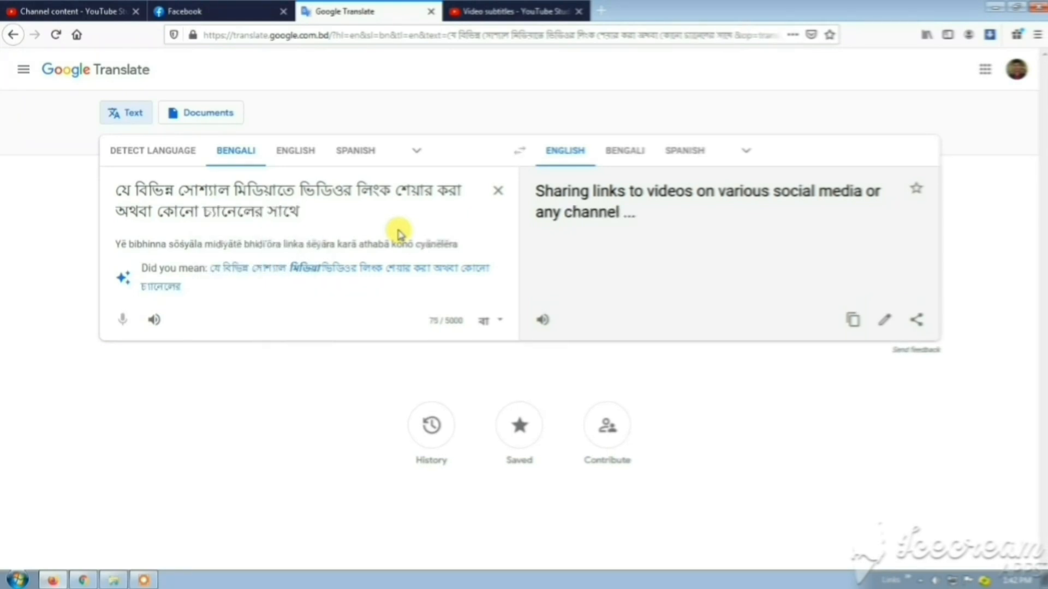
type("colabor")
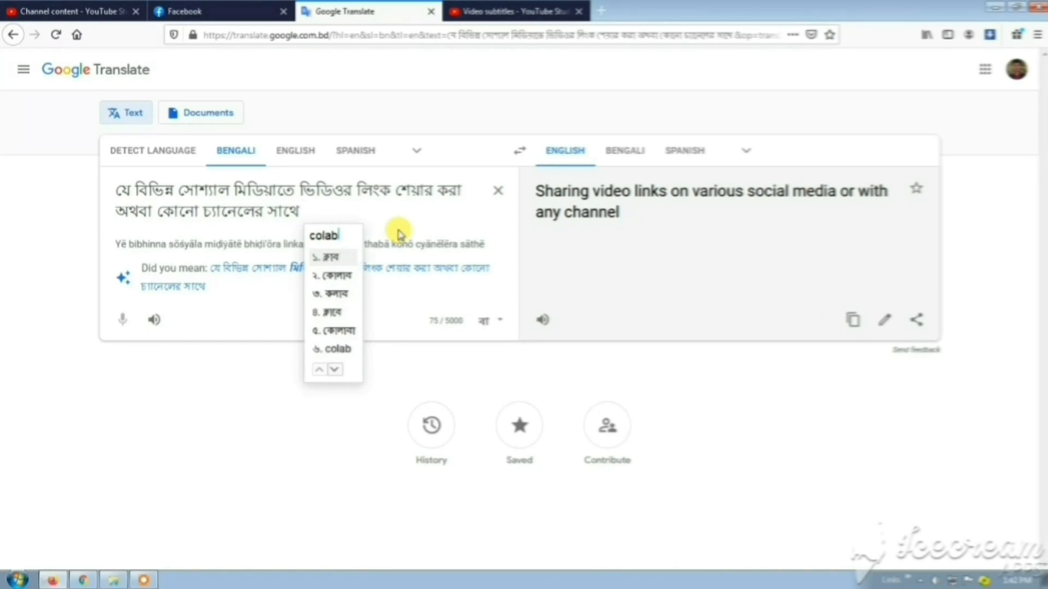
type("etion")
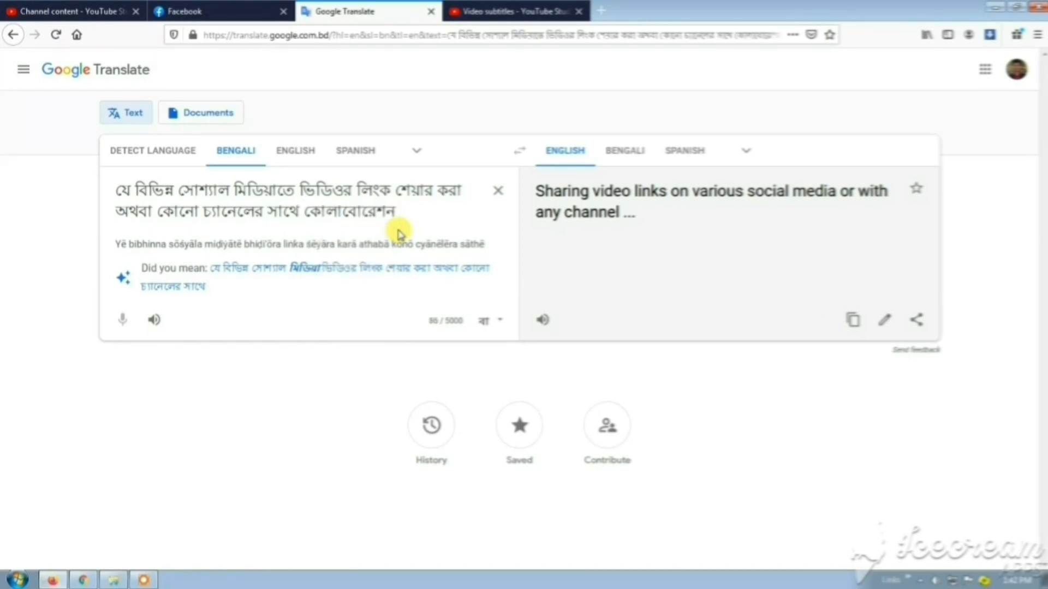
type(" kora")
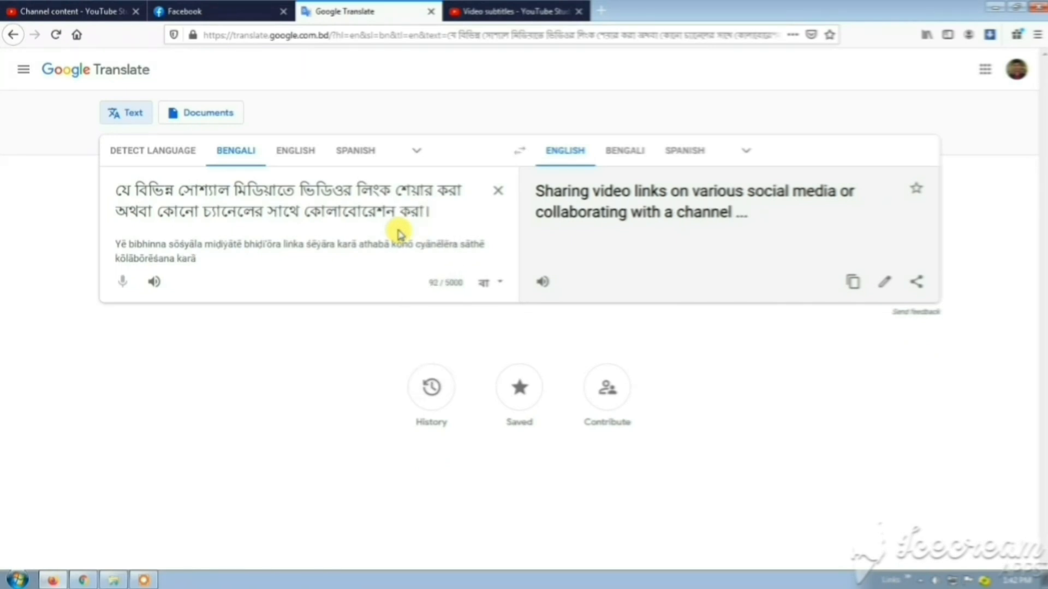
Step: Copy the full English translation, return the subtitle editor's playhead to 0:03:11, and paste the text into the second caption
triple_click(644, 224)
key("ctrl+c")
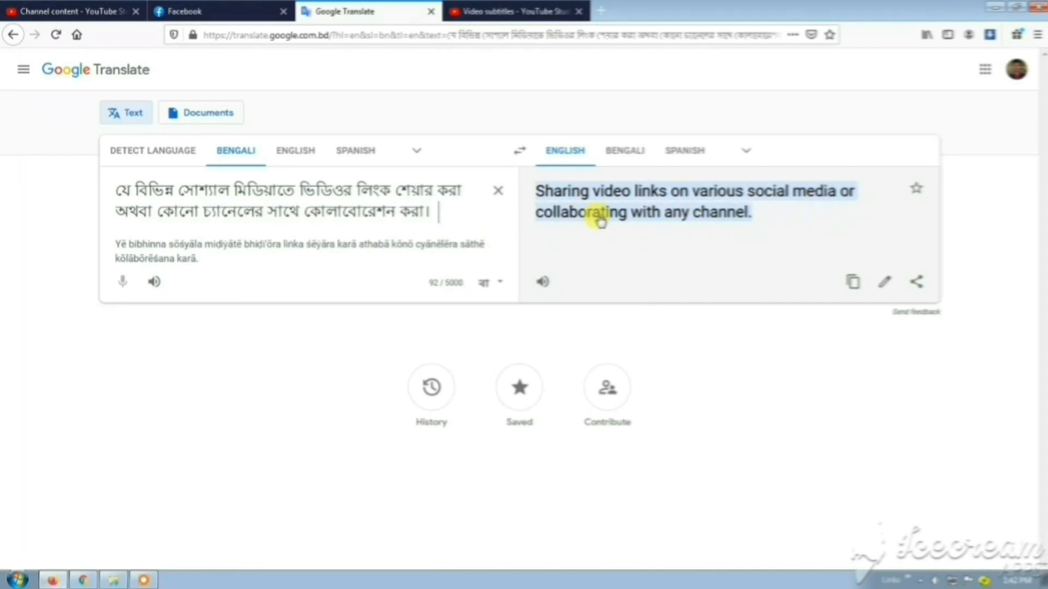
left_click_drag(764, 224, 547, 199)
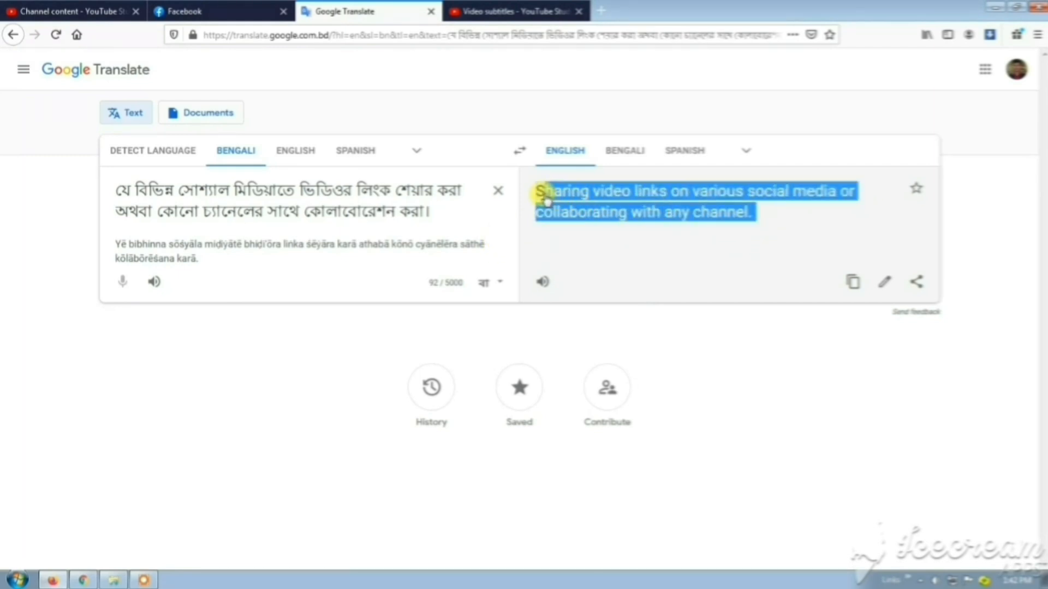
left_click(498, 12)
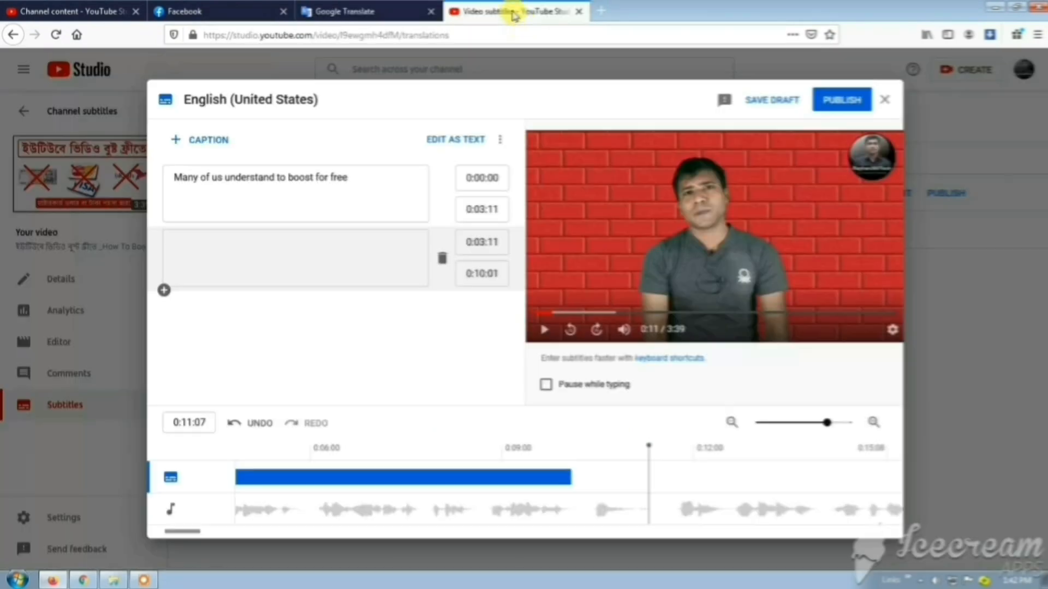
left_click_drag(647, 456, 346, 480)
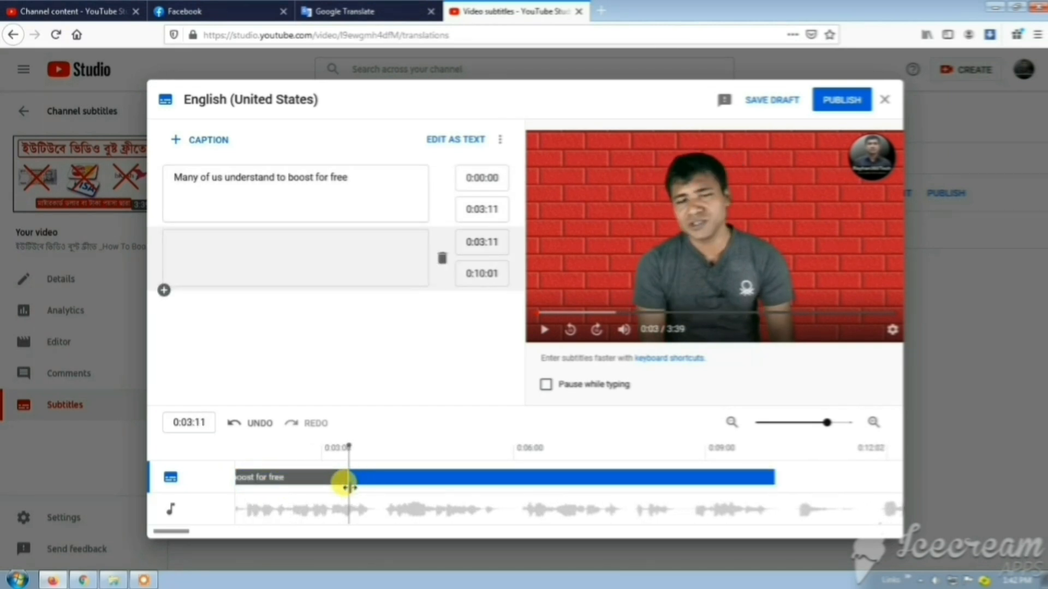
left_click(216, 252)
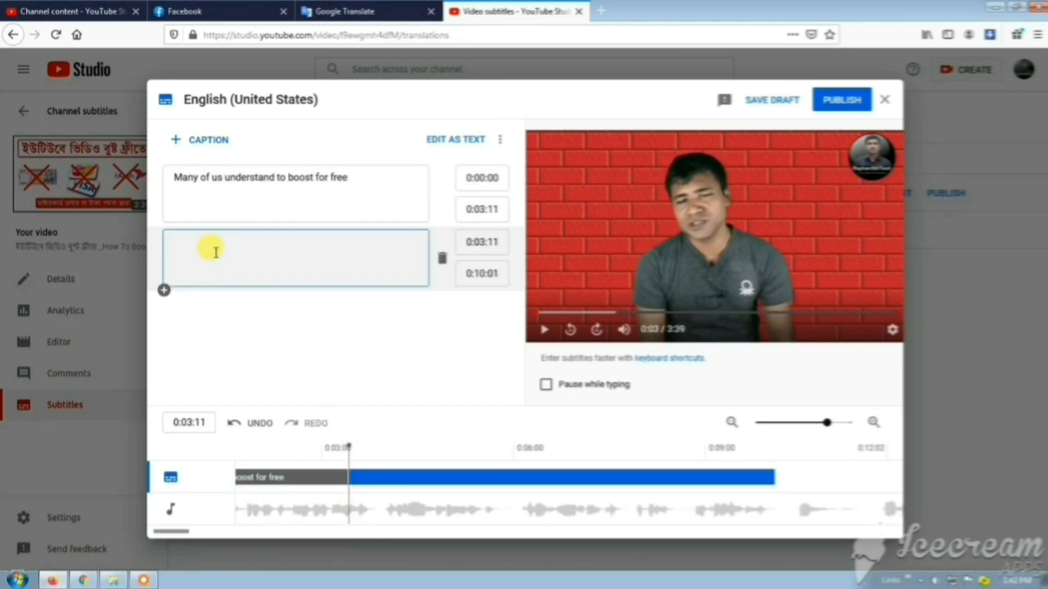
key("ctrl+v")
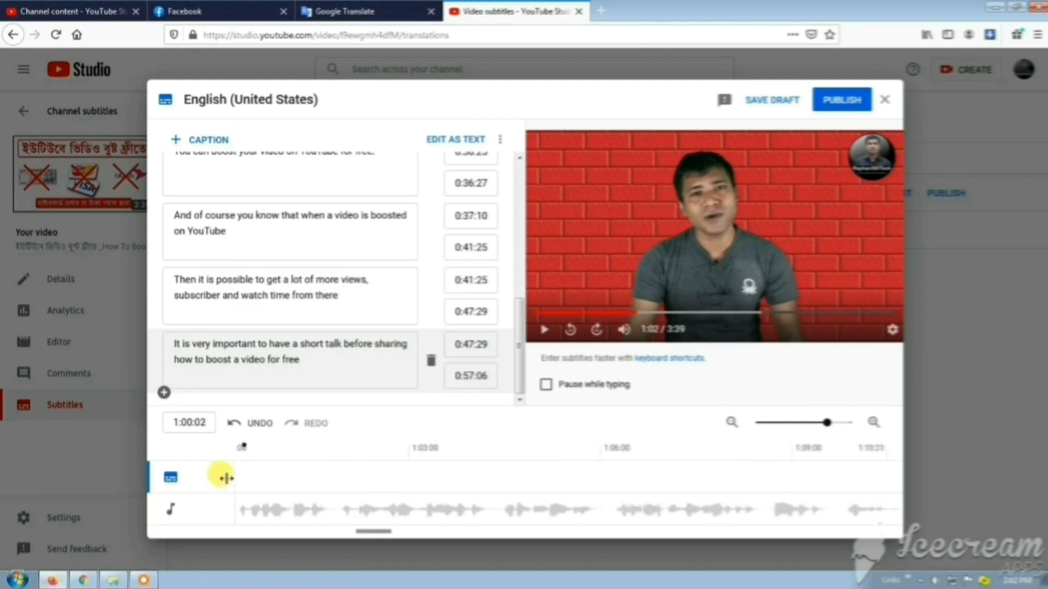
Step: Return the playhead to the last caption's end, add a caption starting at 0:57:06, and enter the text beginning "Before clicking on this video you were pretty sure"
left_click_drag(222, 475, 428, 497)
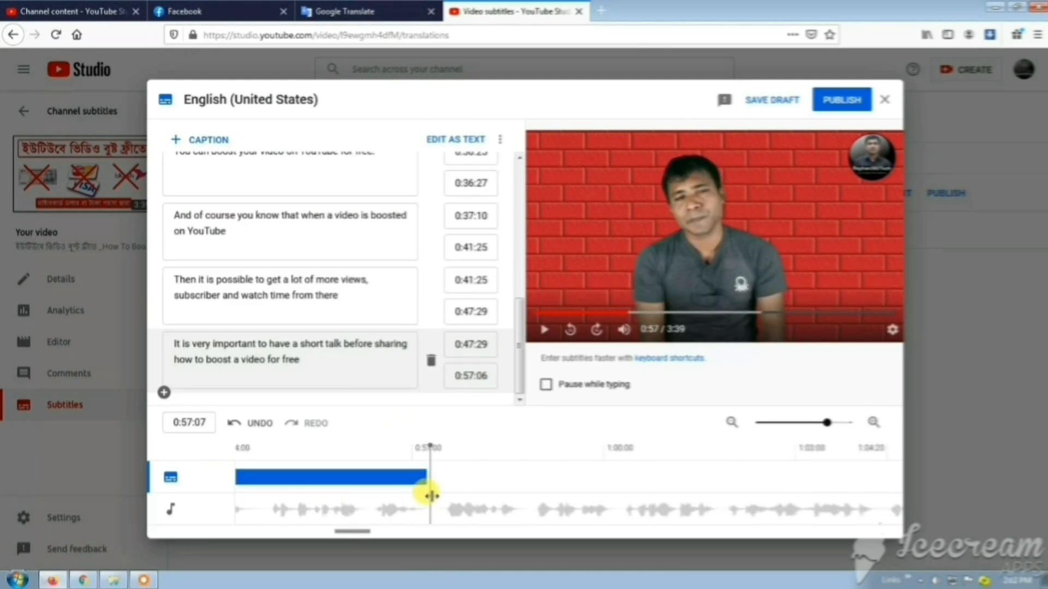
left_click(163, 393)
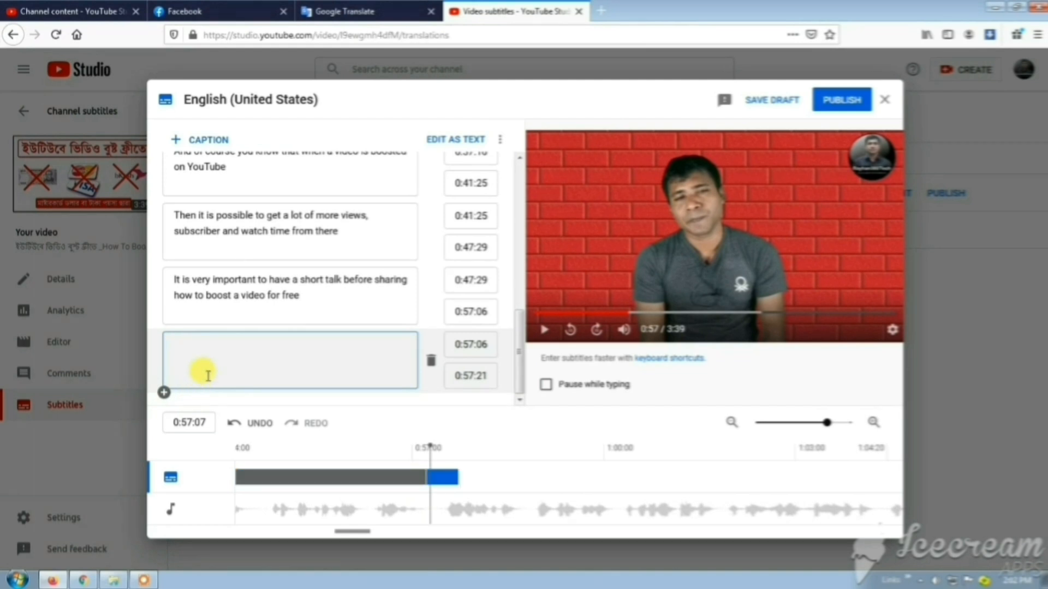
type("Before clicking on this video you were pretty sure to see the title of the video or the thumbnail of the video to find out what you can find out in this video.")
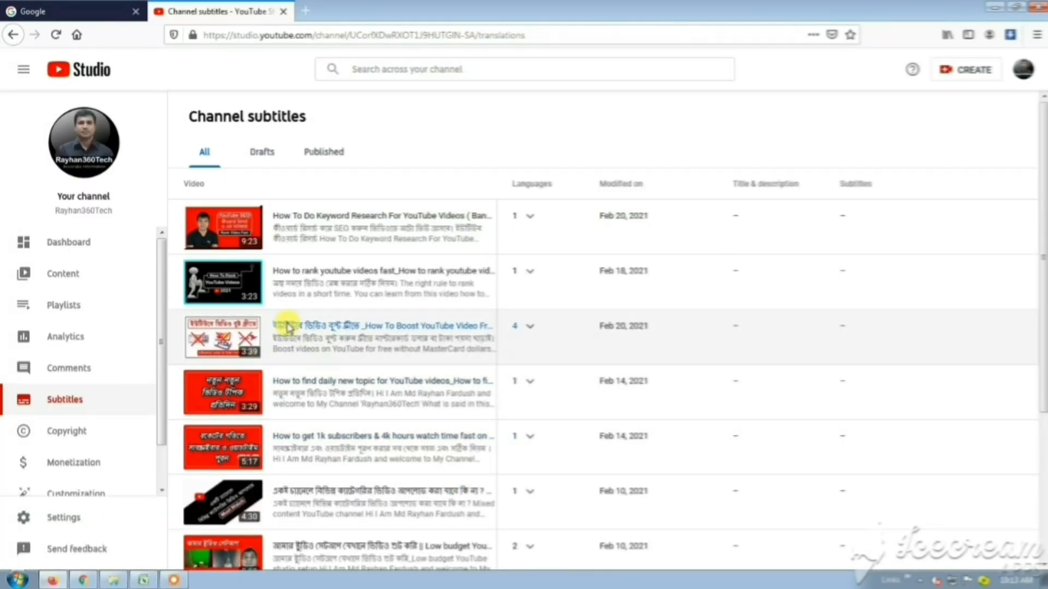
Step: Open the subtitles page of the "How To Boost YouTube Video Free" video and add Turkish as a language
left_click(382, 331)
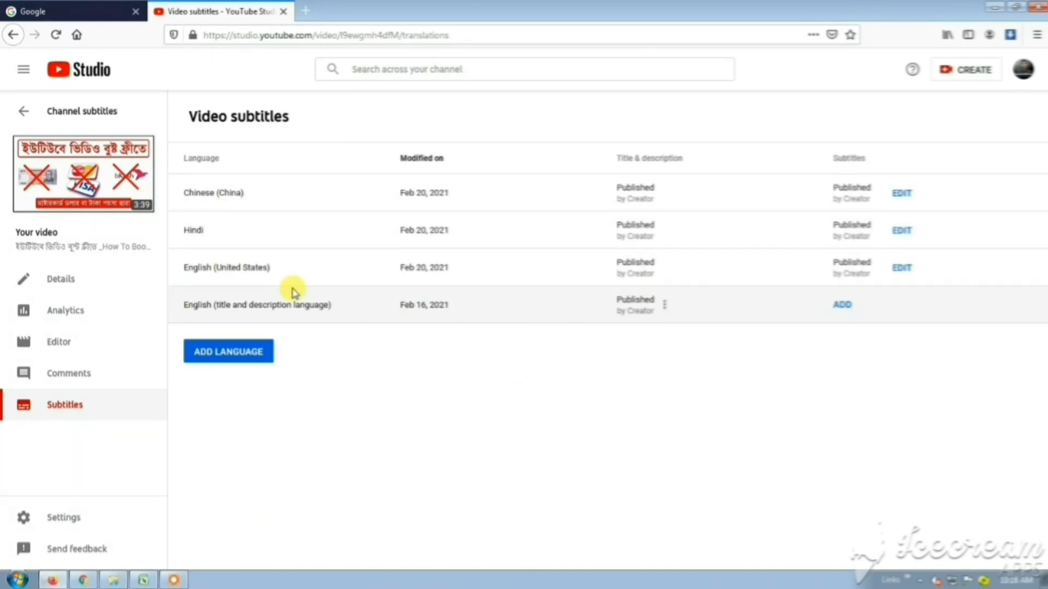
left_click(234, 359)
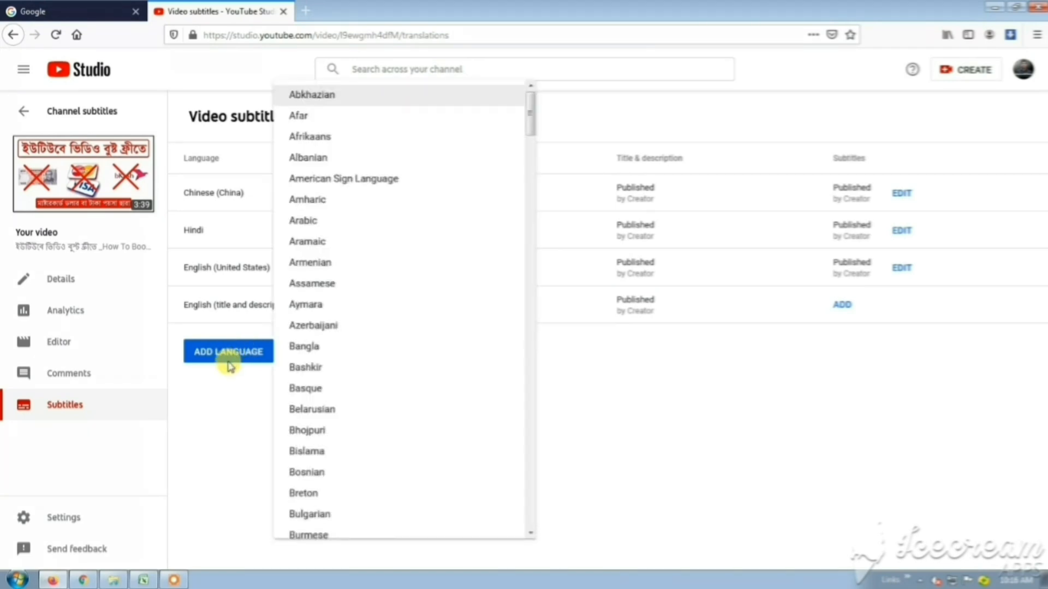
scroll(344, 376, "down", 20)
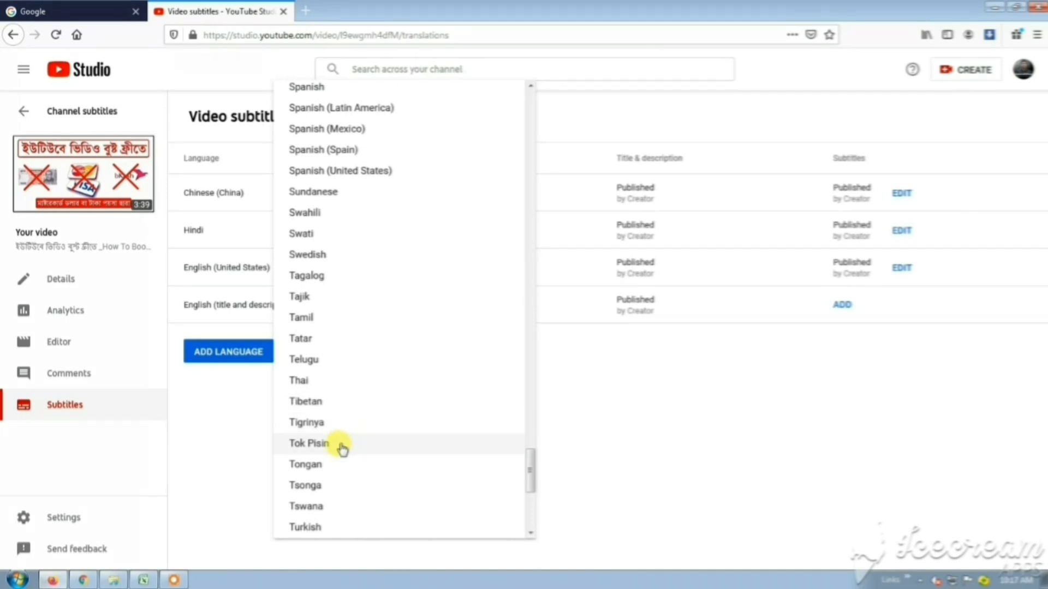
left_click(323, 532)
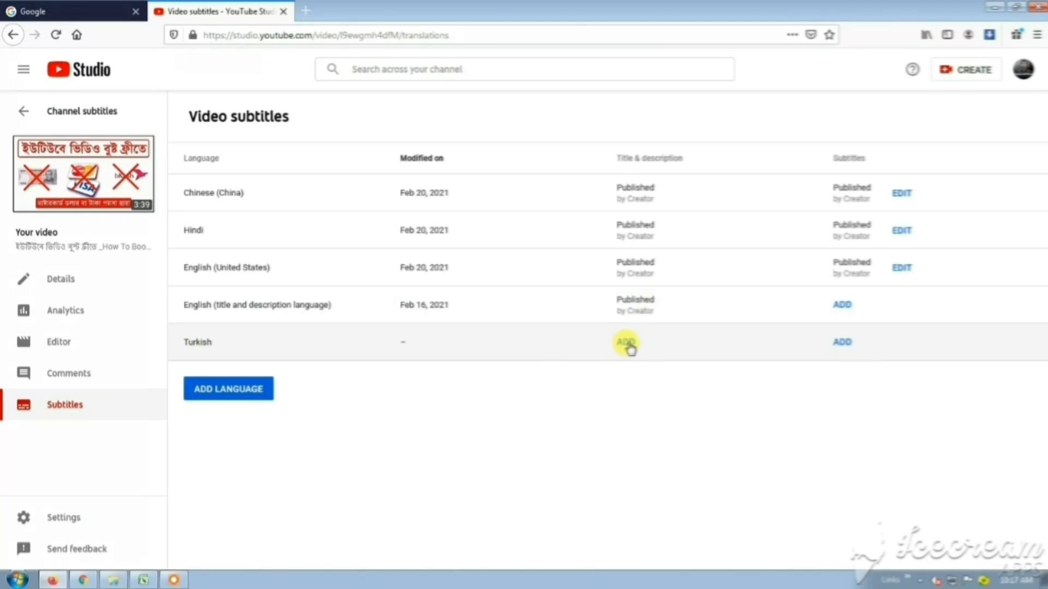
Step: Open Google Translate from the Google home page and set the target language to Turkish
left_click(100, 9)
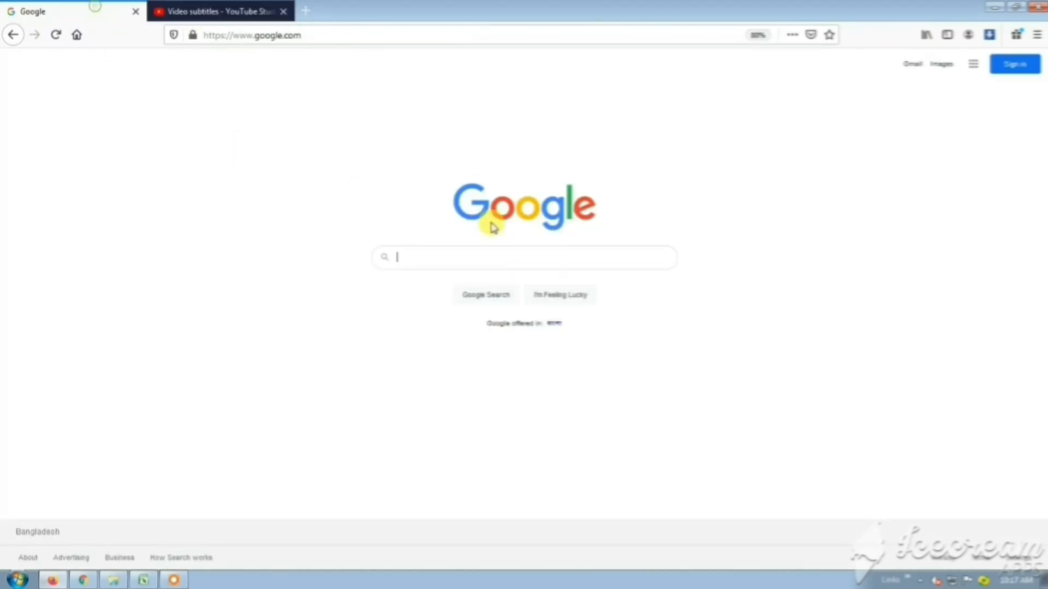
left_click(973, 64)
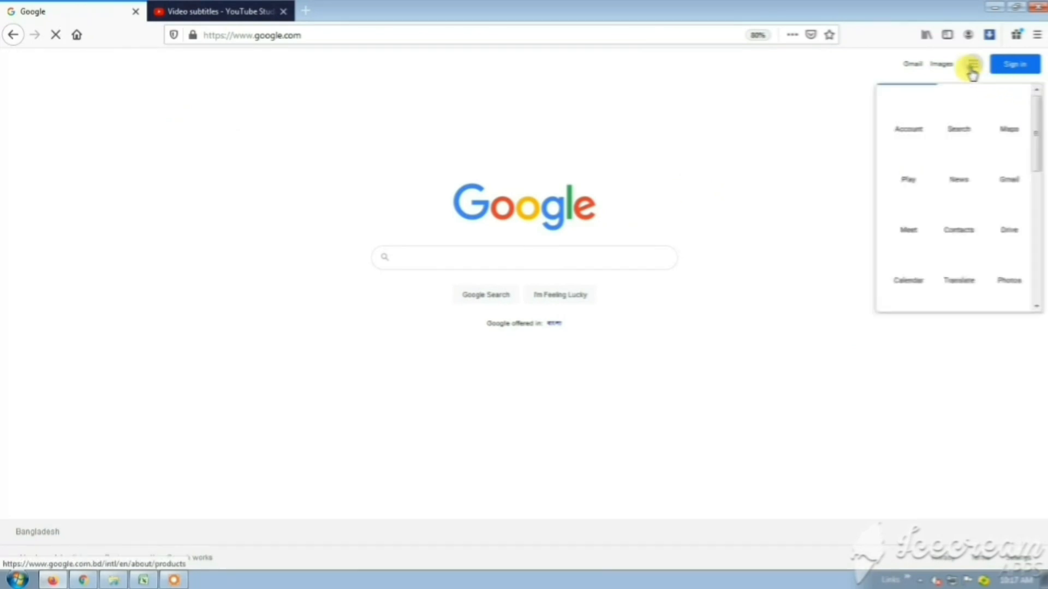
left_click(966, 265)
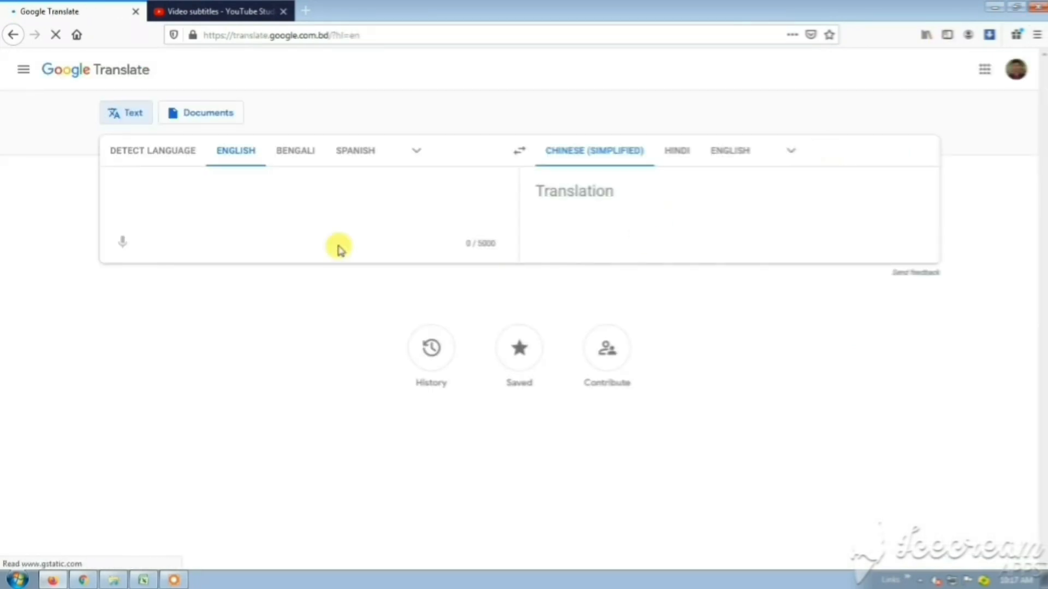
left_click(791, 158)
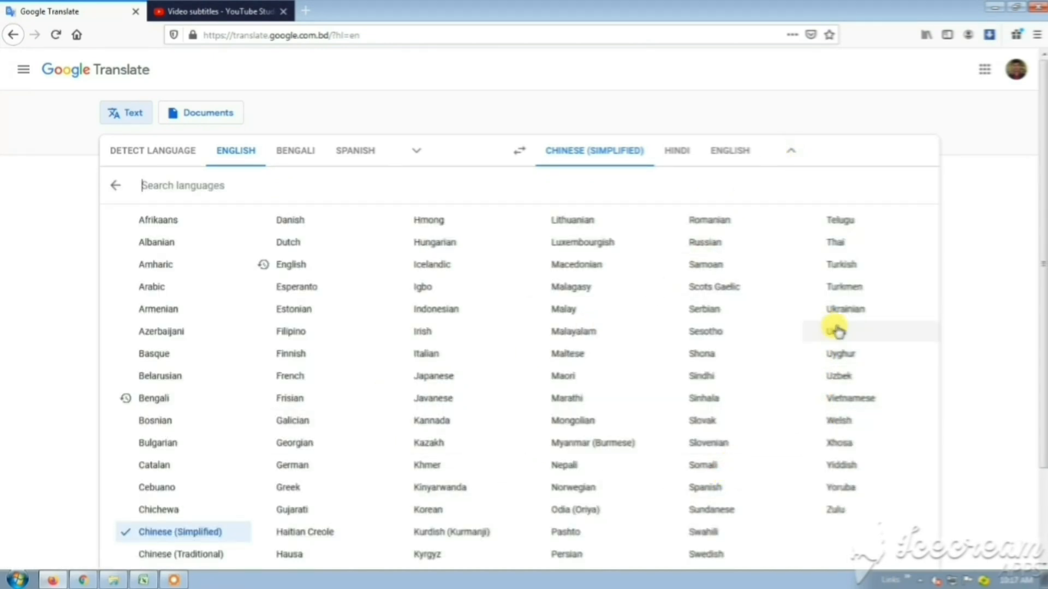
left_click(843, 266)
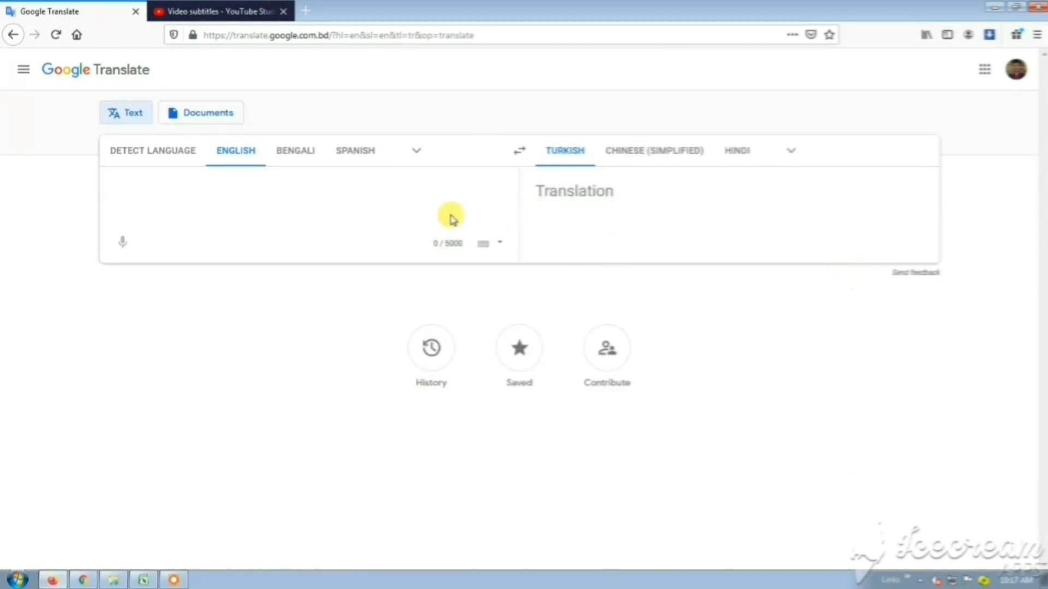
Step: In YouTube Studio, open the Turkish title and description form and copy the Bengali part of the original title
left_click(248, 11)
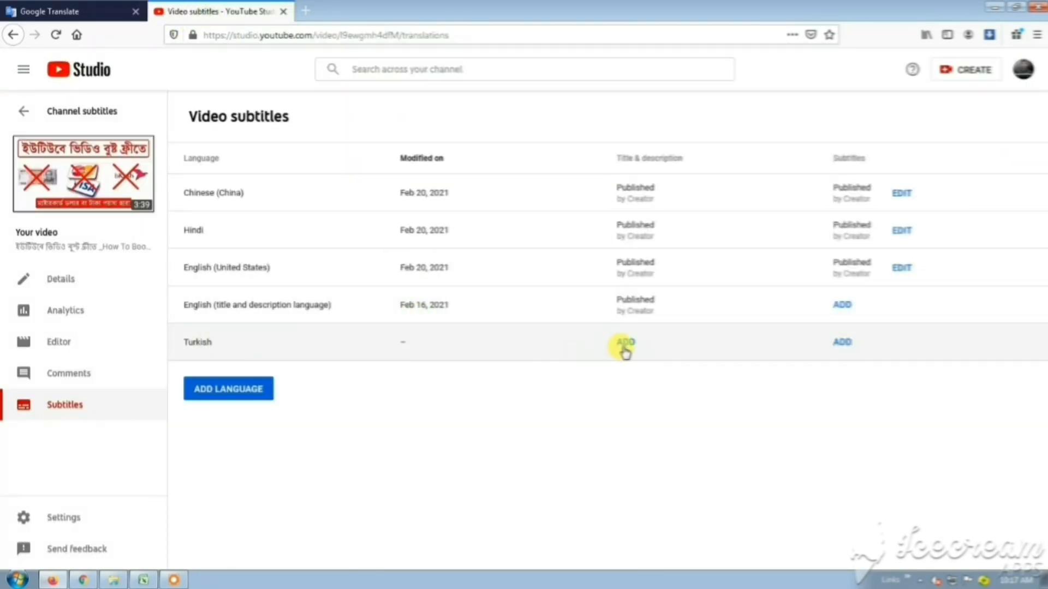
left_click(628, 345)
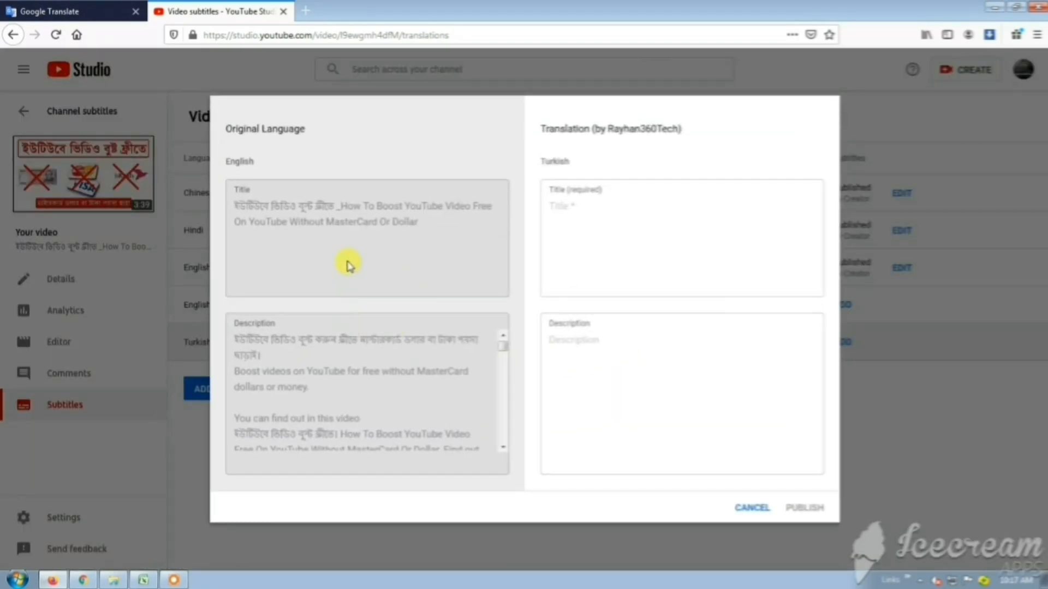
left_click_drag(322, 215, 248, 216)
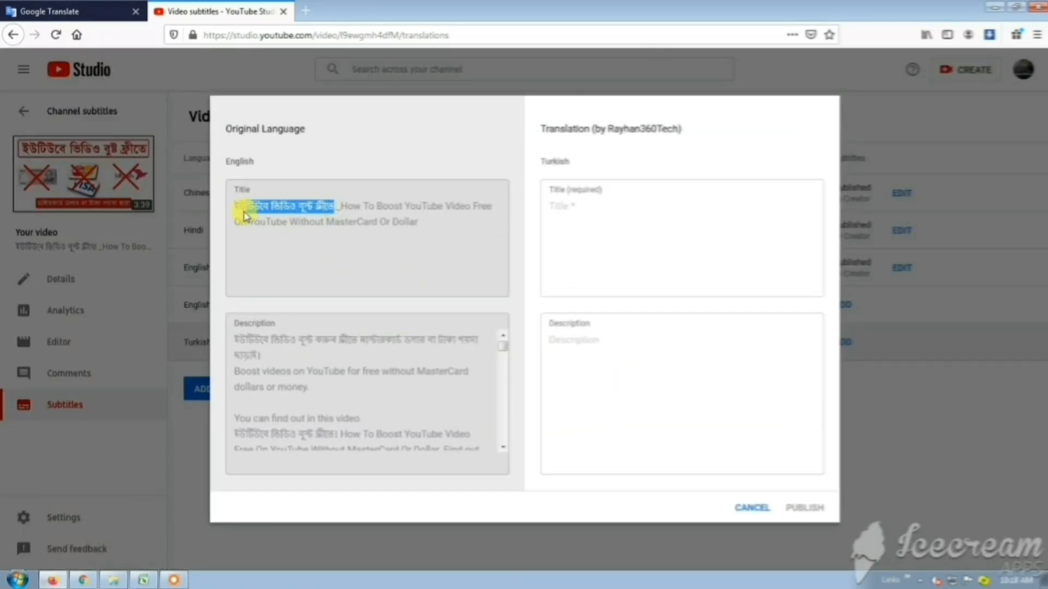
Step: In Google Translate, translate "ইউটিউবে ভিডিও বুস্ট ফ্রীতে" from Bengali, and fill in the translated title back in the Turkish form
left_click(98, 12)
left_click(298, 152)
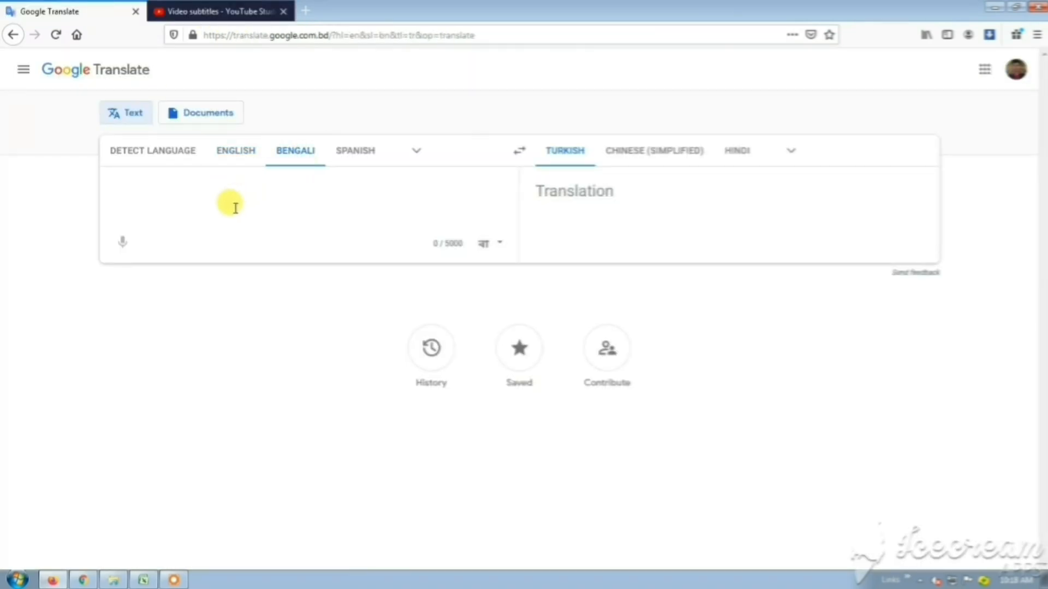
type("ইউটিউবে ভিডিও বুস্ট ফ্রীতে")
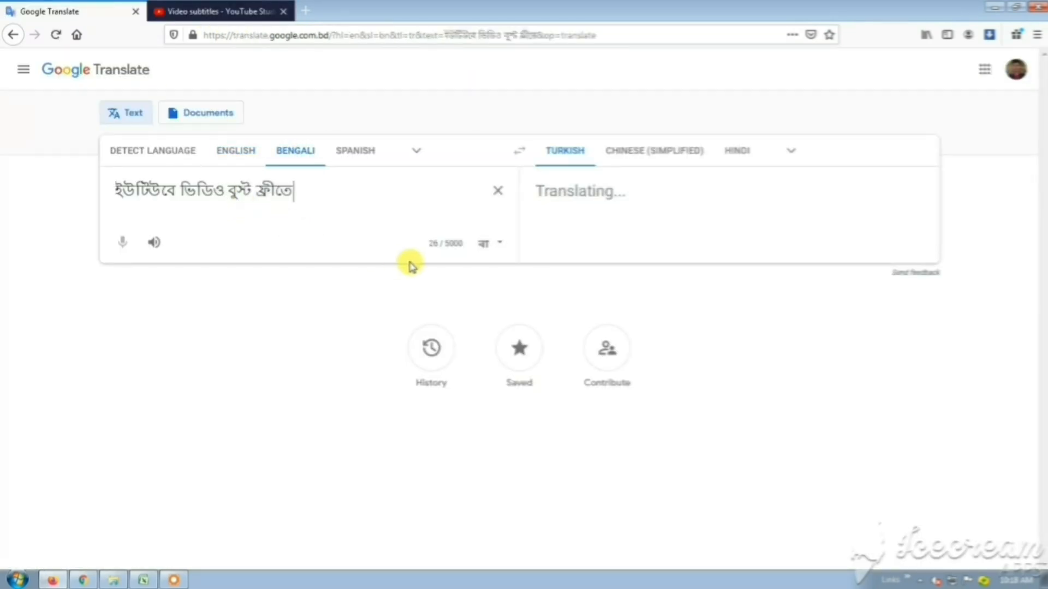
key("ctrl+Tab")
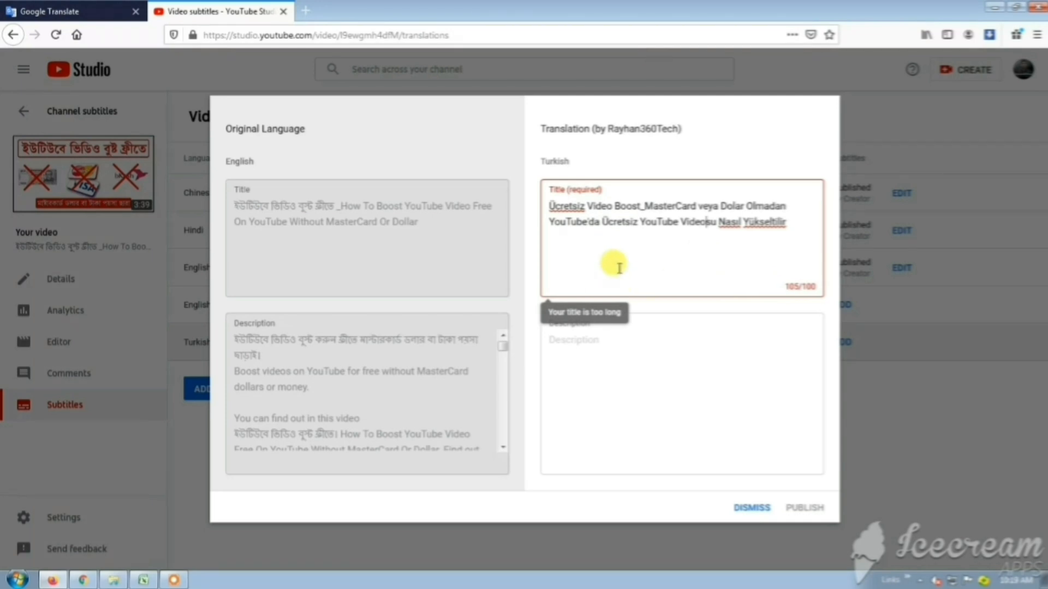
left_click(185, 583)
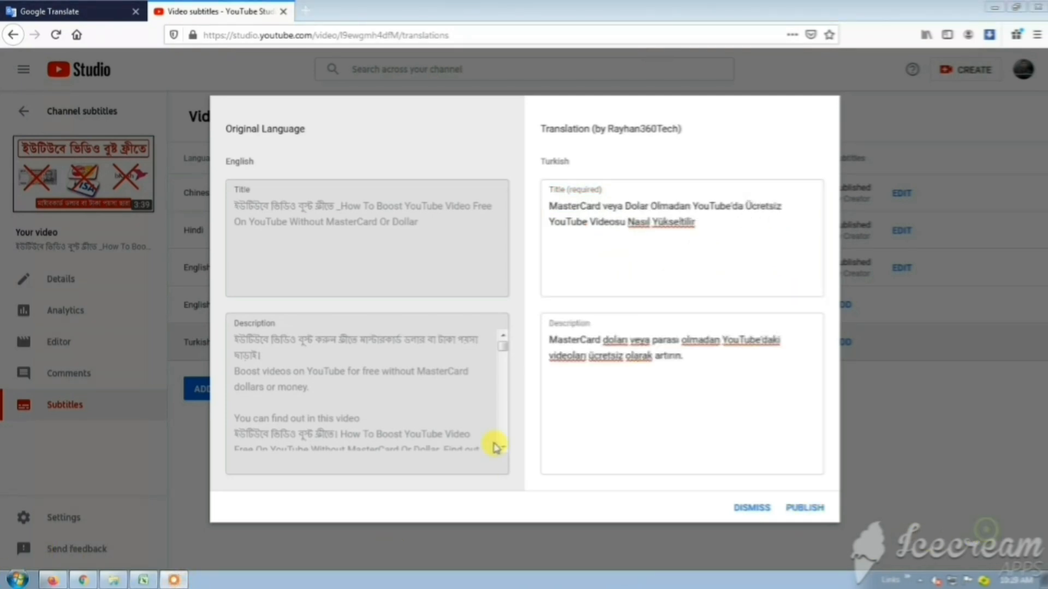
Step: Copy the original description from "Boost videos on YouTube" through "suggested video link below" and replace the Google Translate source text with it
left_click(439, 400)
left_click_drag(231, 376, 399, 435)
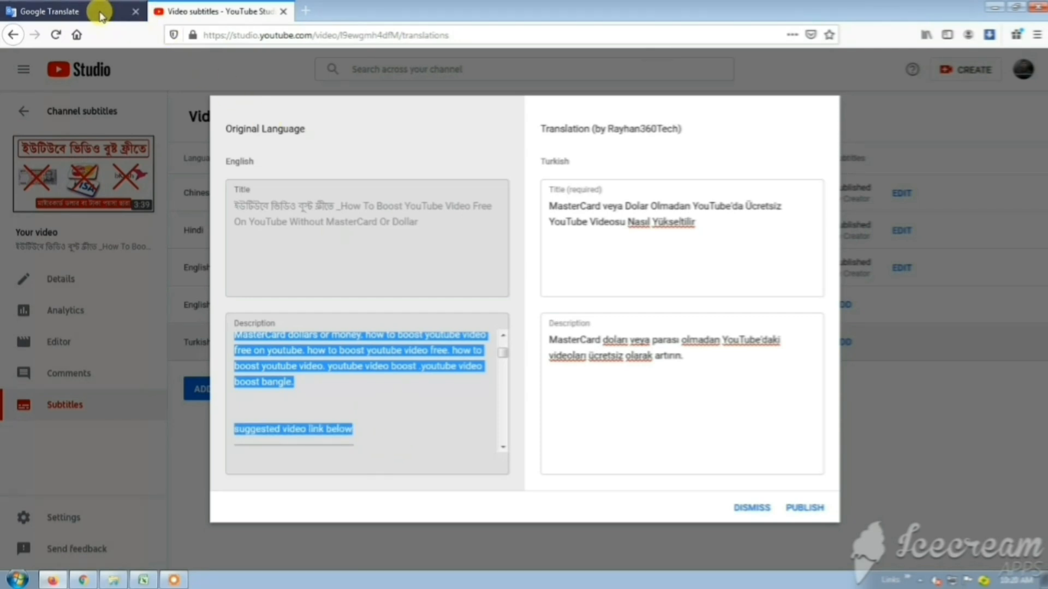
left_click(66, 13)
left_click_drag(240, 214, 112, 185)
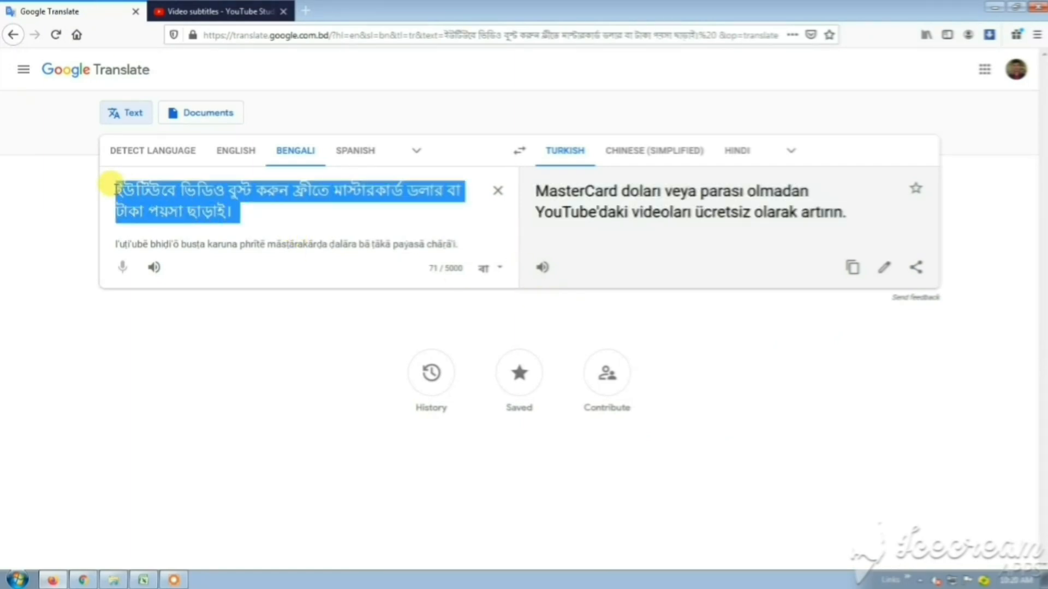
type("Boost videos on YouTube for free without MasterCard dollars or money.  You can find out in this video ইউটিউবে ভিডিও বুস্ট ক্রীতে। How To Boost YouTube Video Free On YouTube Without MasterCard Or Dollar. Find out more how to Boost videos on YouTube for free without MasterCard dollars or money. how to boost youtube video free on youtube. how to boost youtube video free. how to boost youtube video. youtube video boost .youtube video boost bangle.   suggested video link below")
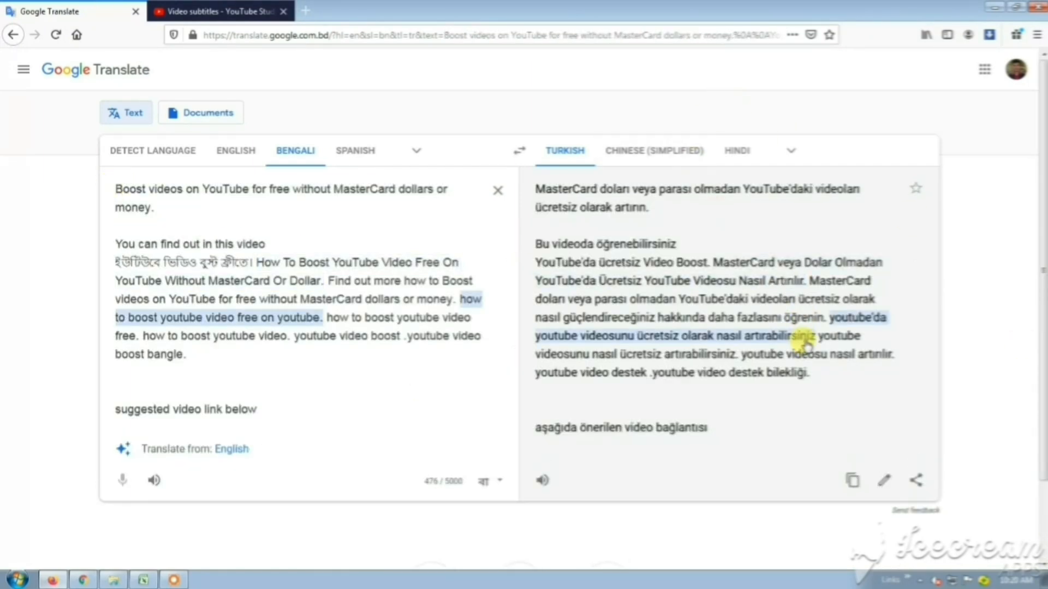
Step: Copy the full Turkish translation and paste it below the first sentence of the Turkish description in YouTube Studio
left_click_drag(733, 441, 573, 299)
left_click_drag(543, 219, 532, 196)
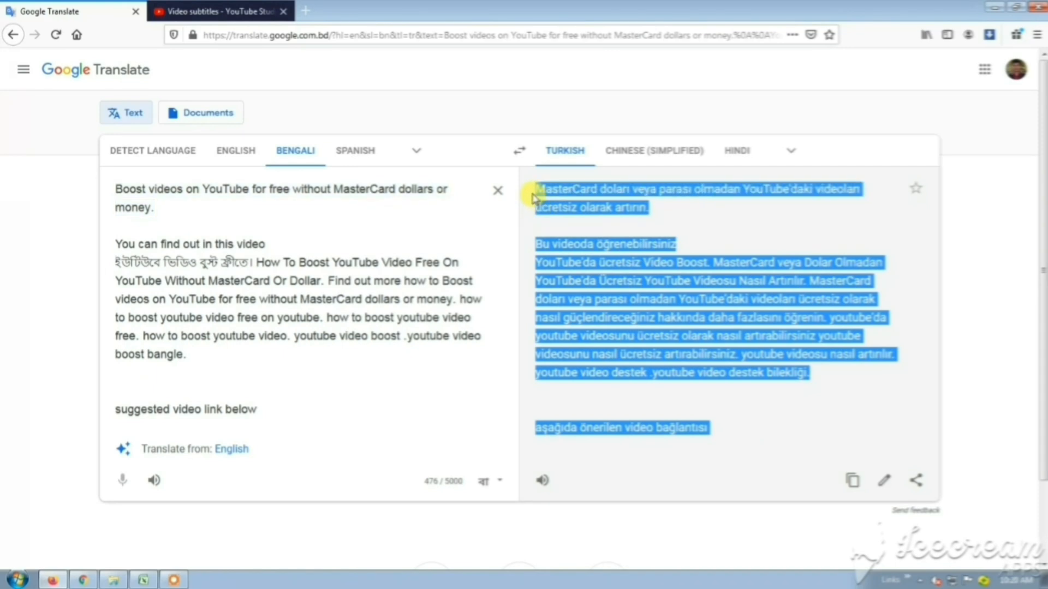
left_click(234, 8)
left_click(581, 372)
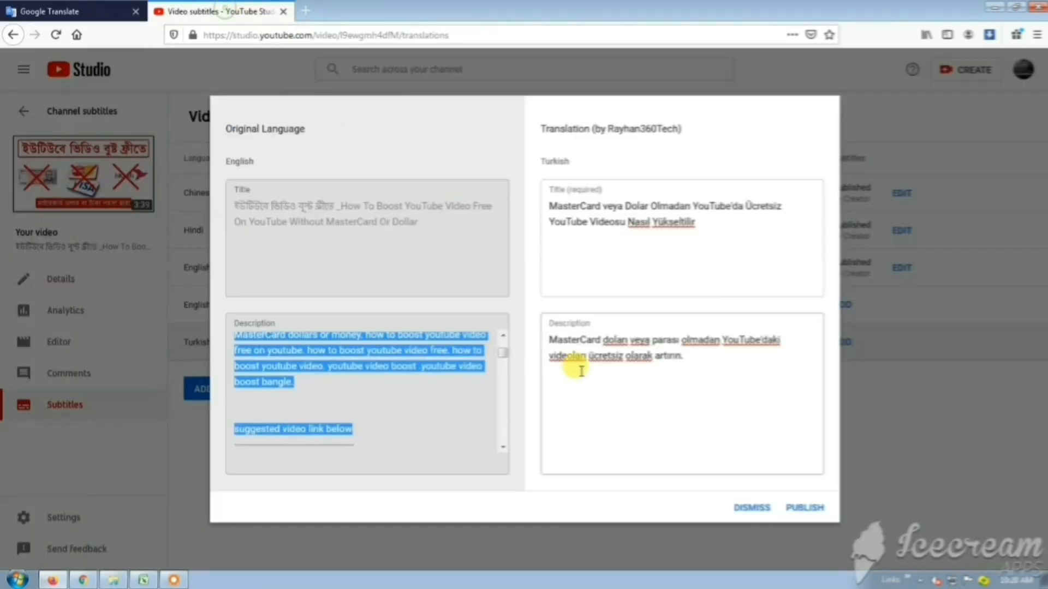
left_click(578, 398)
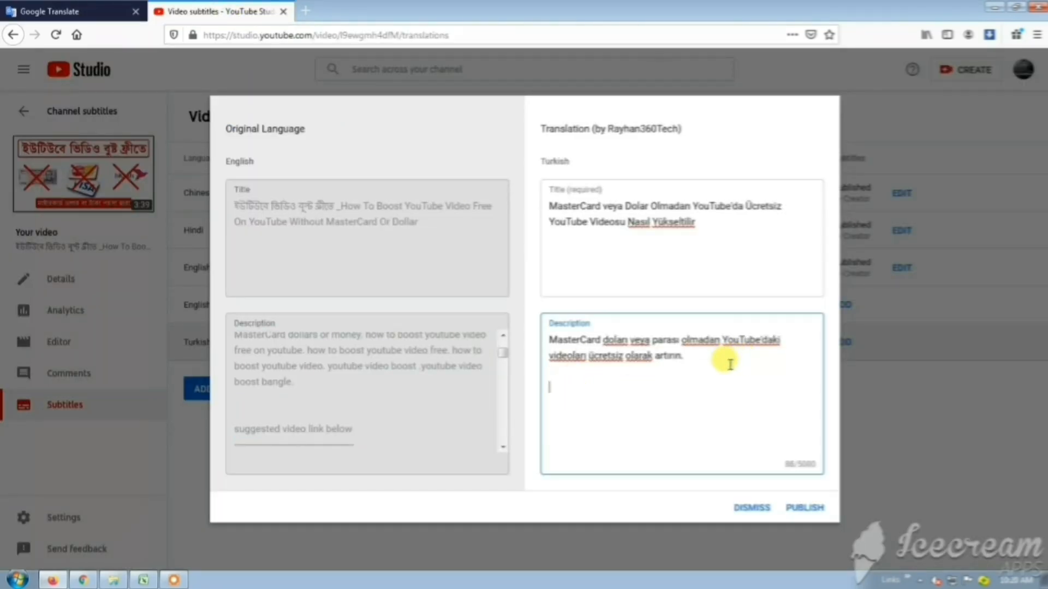
key("ctrl+v")
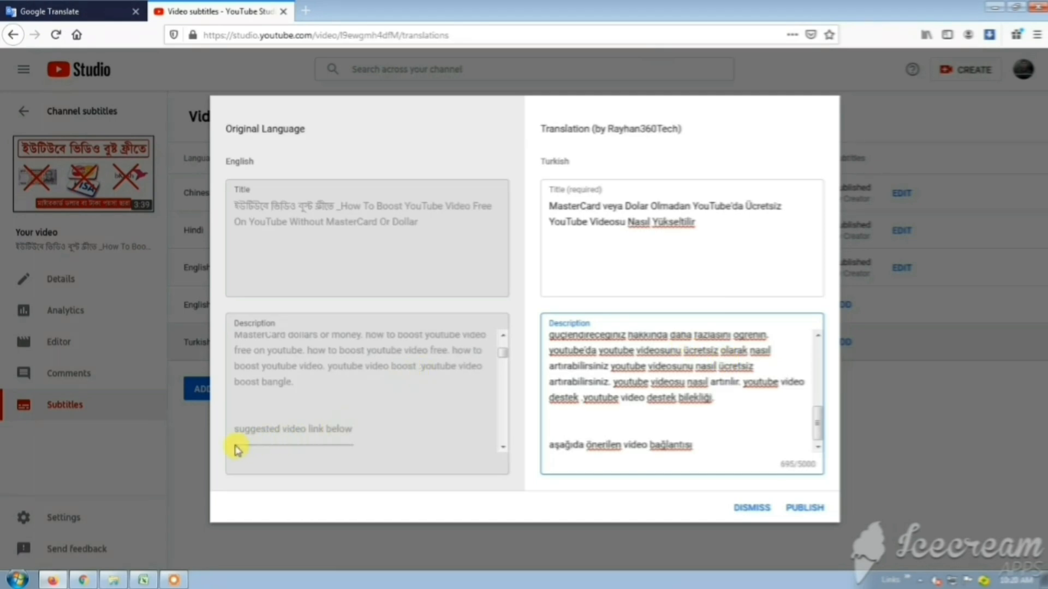
Step: Copy the remaining link and contact lines of the original description, append them to the Turkish description, and publish the title and description
left_click_drag(241, 460, 315, 506)
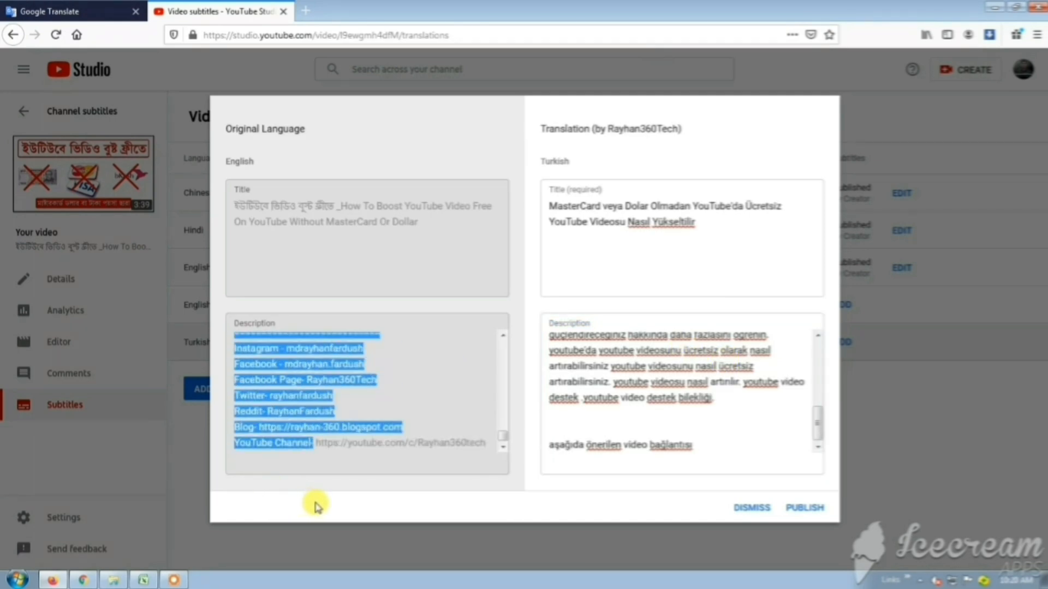
left_click(570, 461)
key("ctrl+a")
left_click(709, 447)
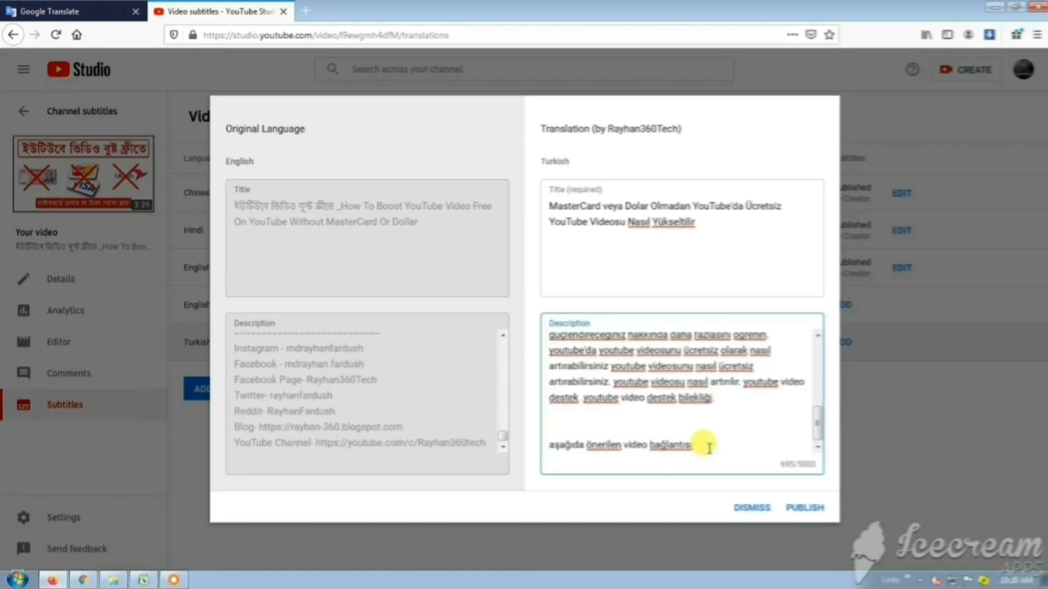
key("Return")
key("ctrl+v")
scroll(669, 423, "up", 15)
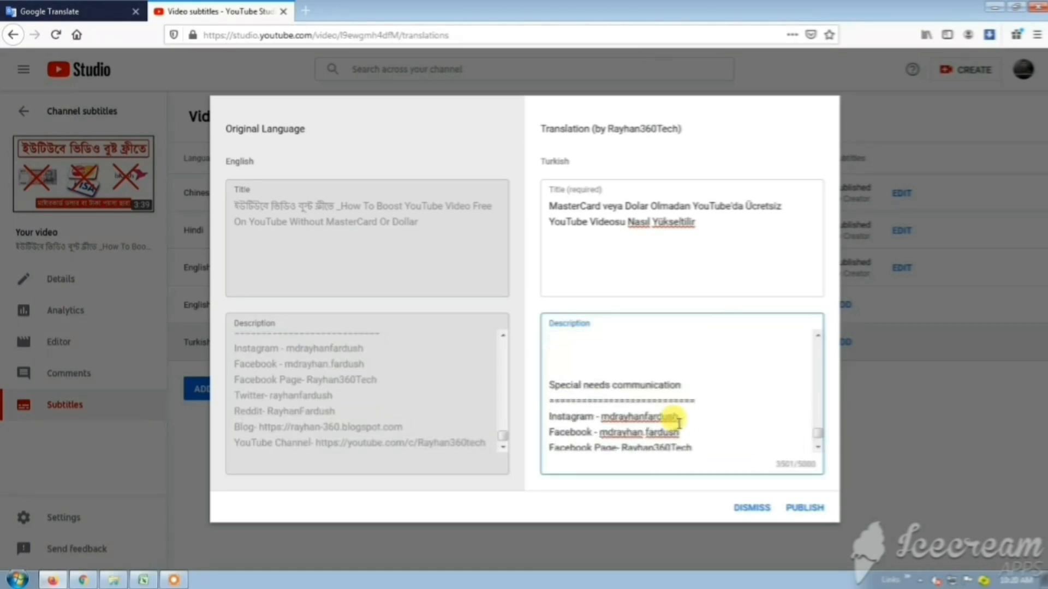
left_click(819, 517)
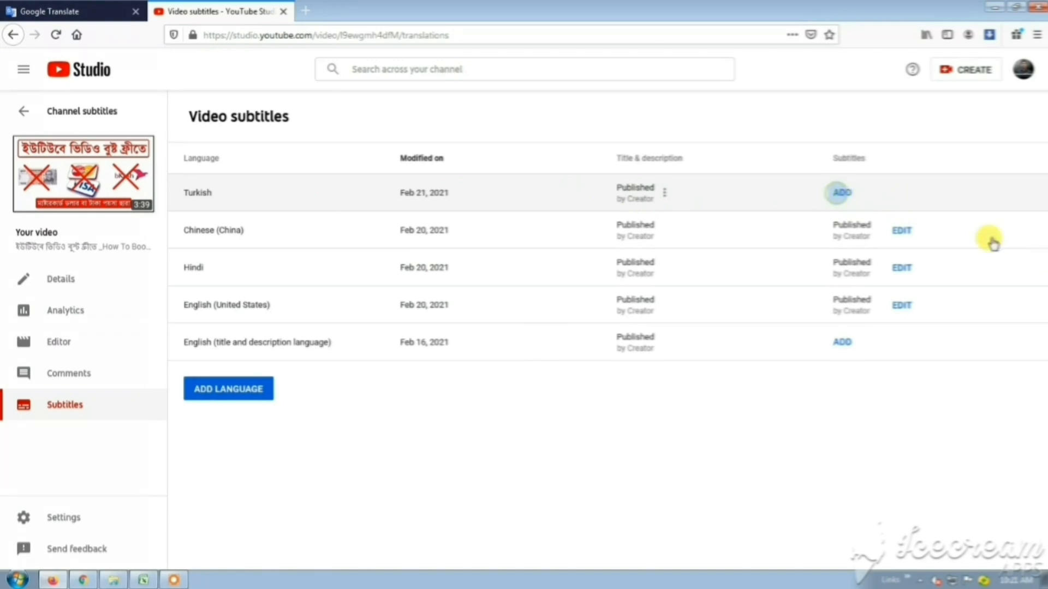
Step: Add Turkish subtitles with Auto-translate, play the video briefly to check them, and publish them
left_click(841, 192)
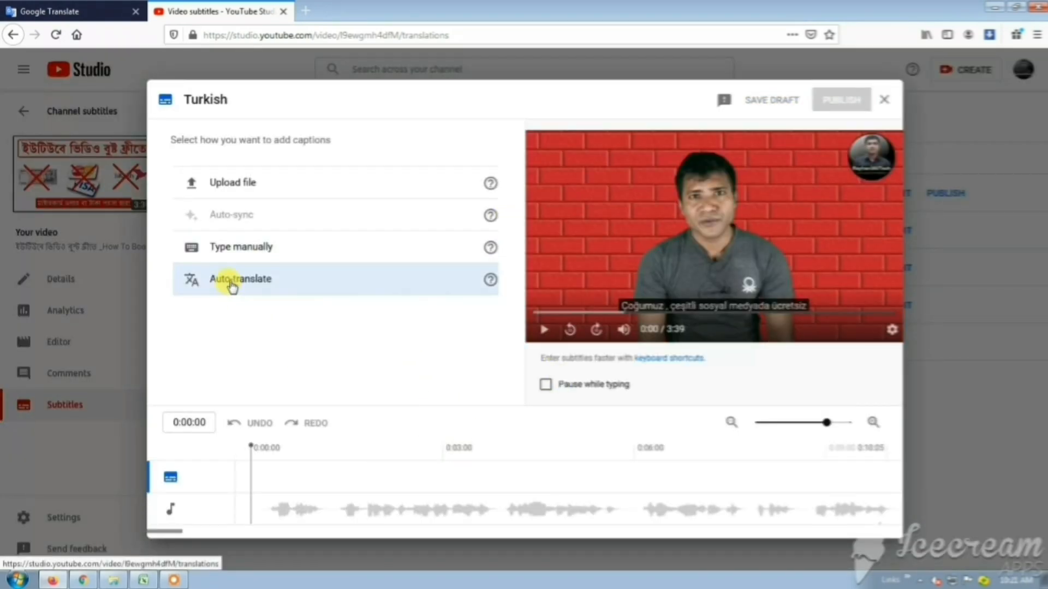
left_click(232, 283)
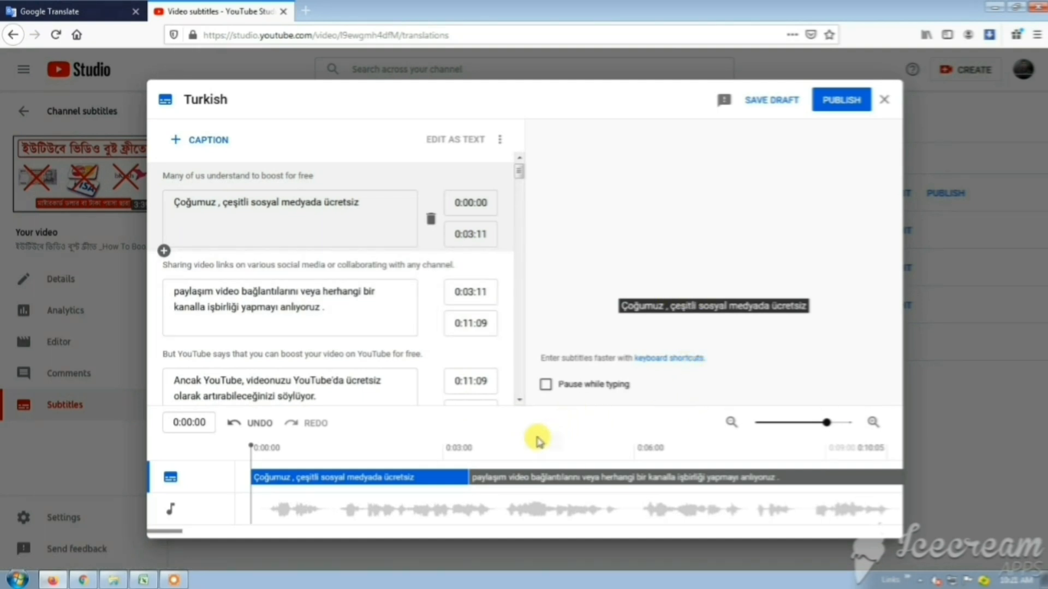
left_click(544, 330)
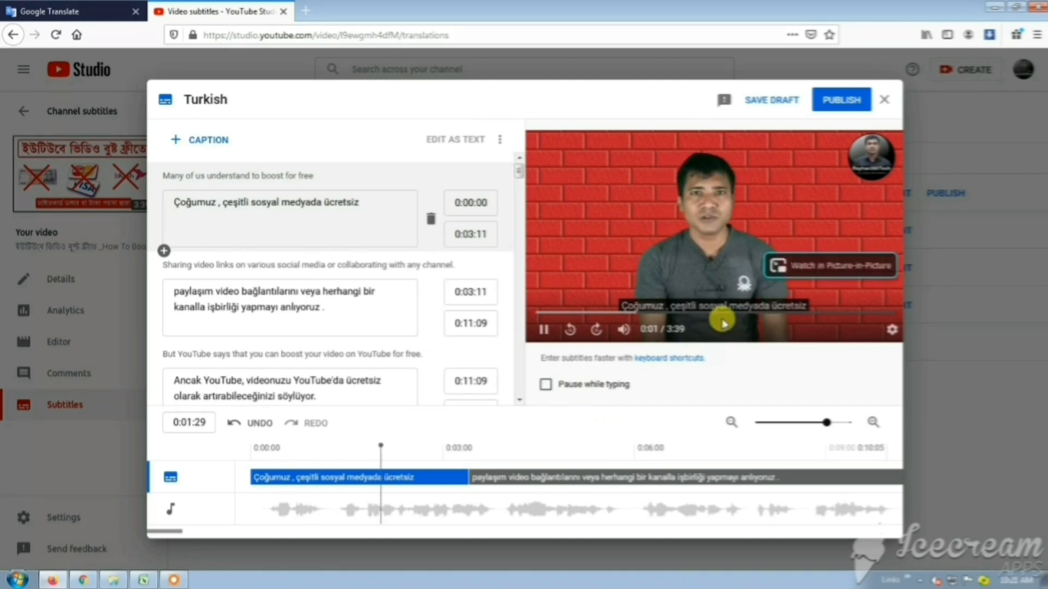
left_click(849, 103)
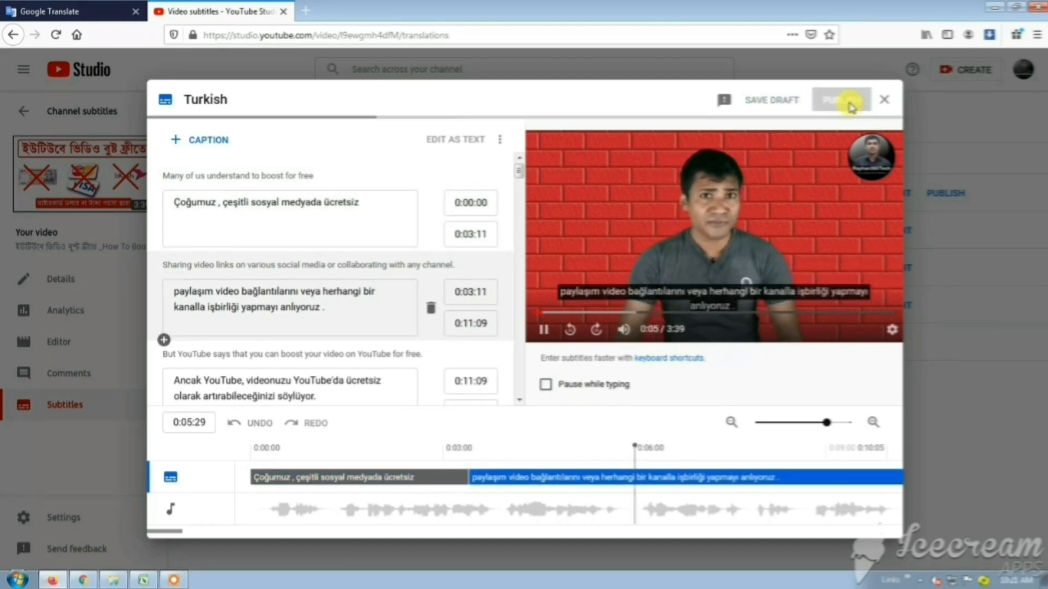